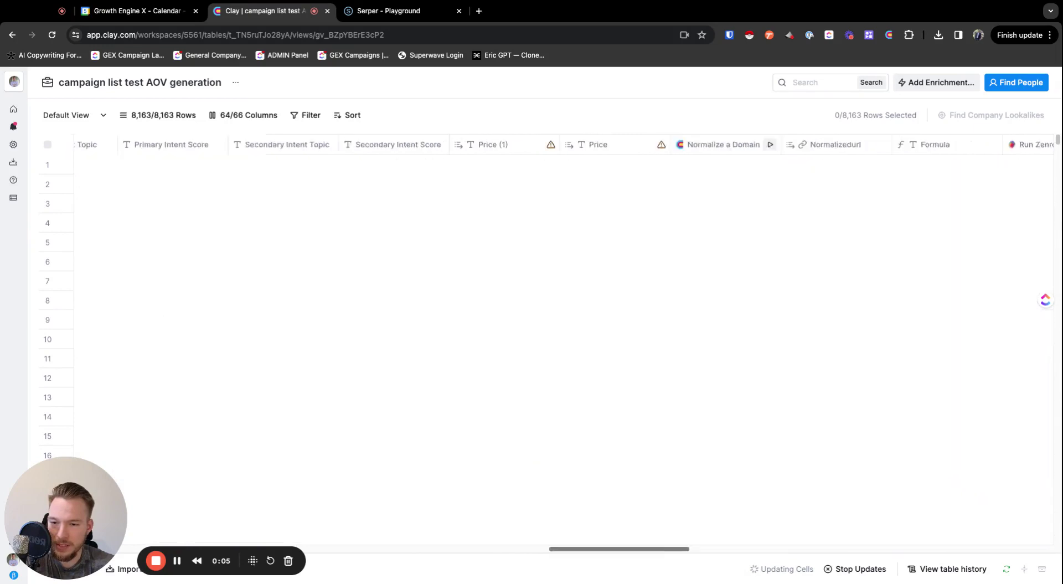
# Inspect the Find Shopping Results cell details for row 1, expanding its first shopping result, and open the details for row 2
pyautogui.hscroll(5, 553, 332)
pyautogui.hscroll(15, 554, 332)
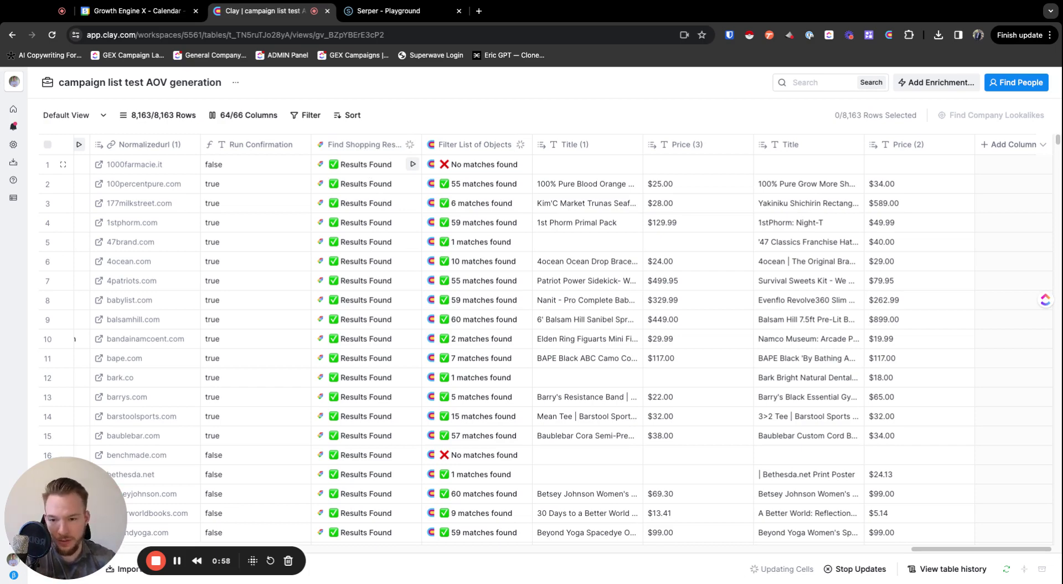
pyautogui.click(382, 165)
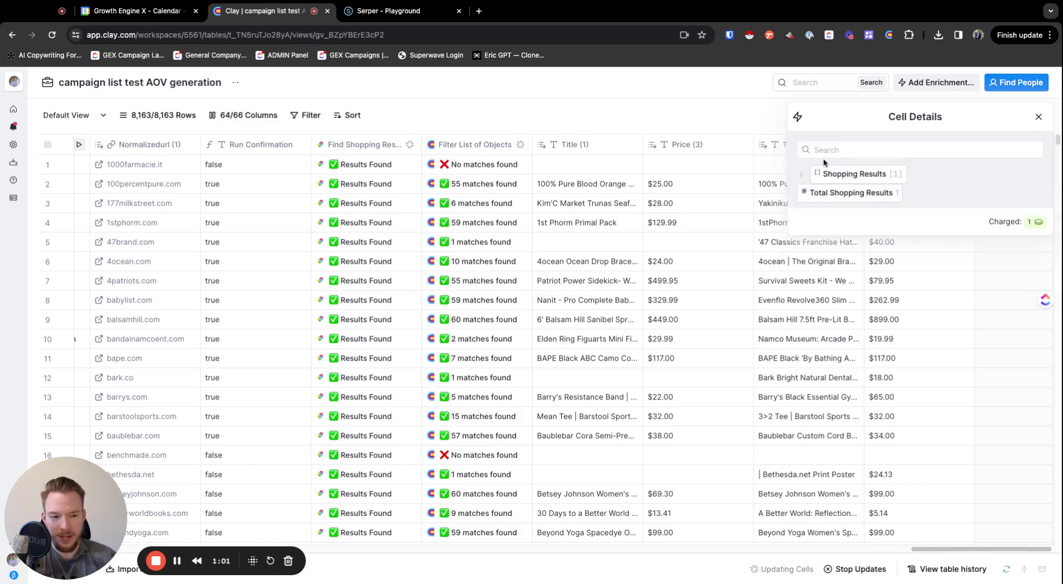
pyautogui.click(853, 174)
pyautogui.click(840, 194)
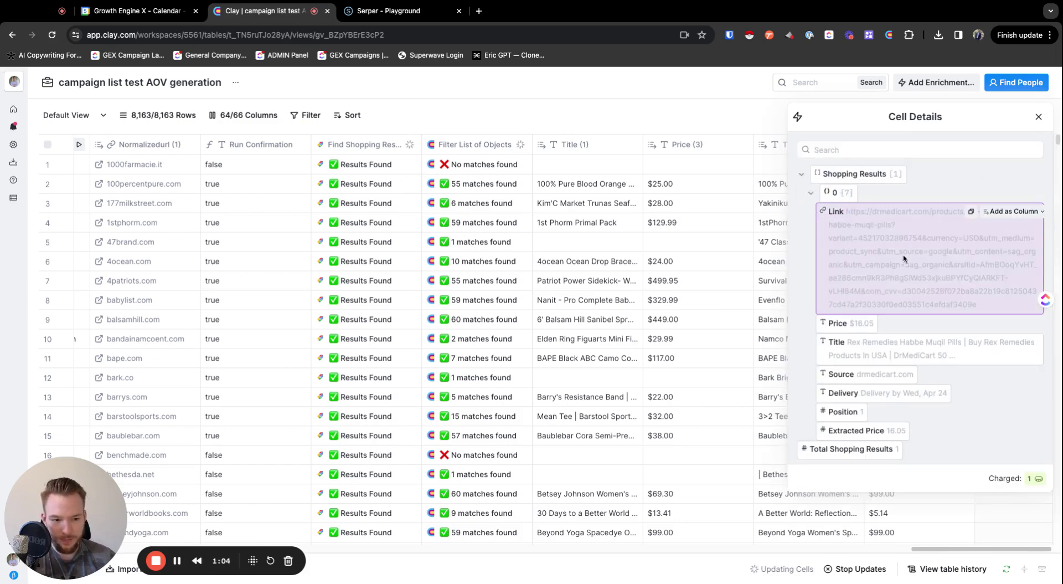
pyautogui.click(374, 189)
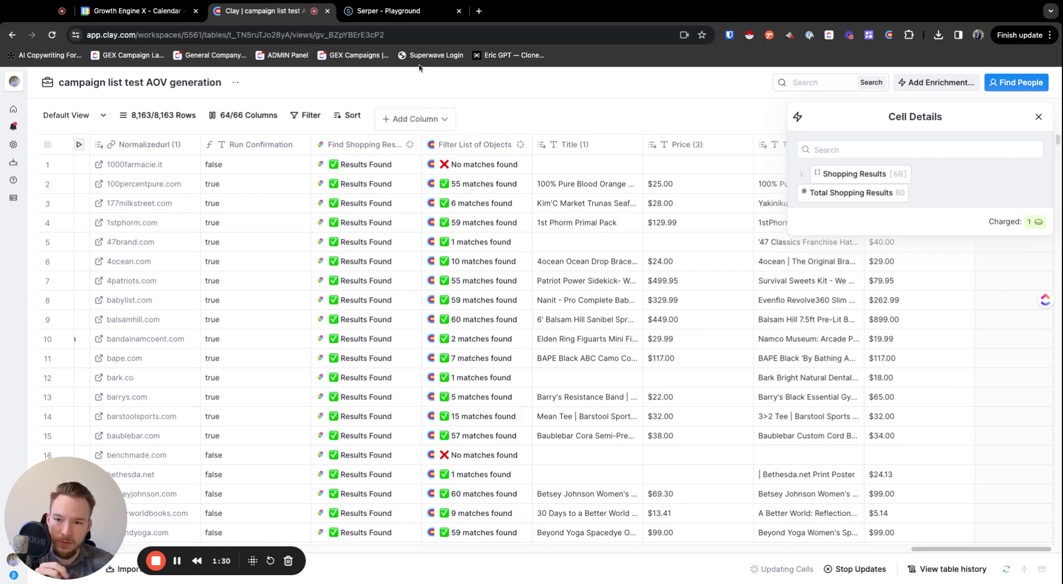
# Switch to the Serper Playground and run a Shopping search for "rode microphone"
pyautogui.click(406, 11)
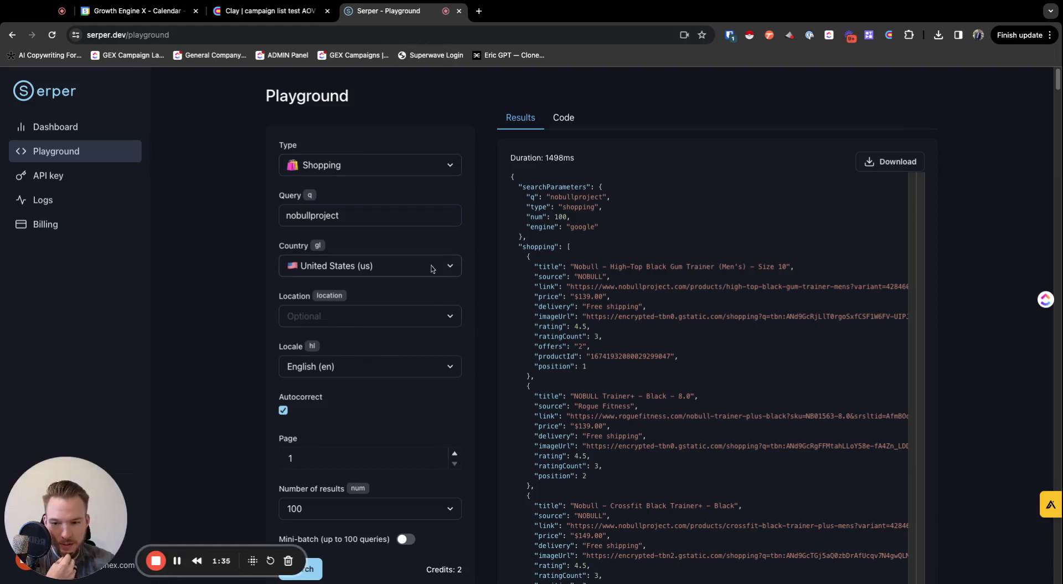
pyautogui.click(339, 214)
pyautogui.doubleClick(285, 215)
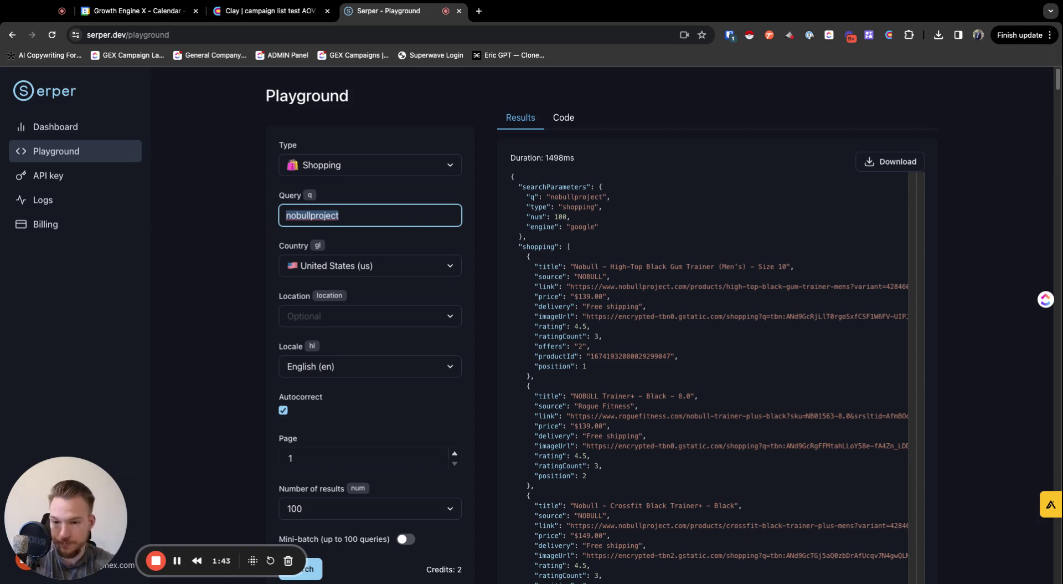
pyautogui.write('rode microphone')
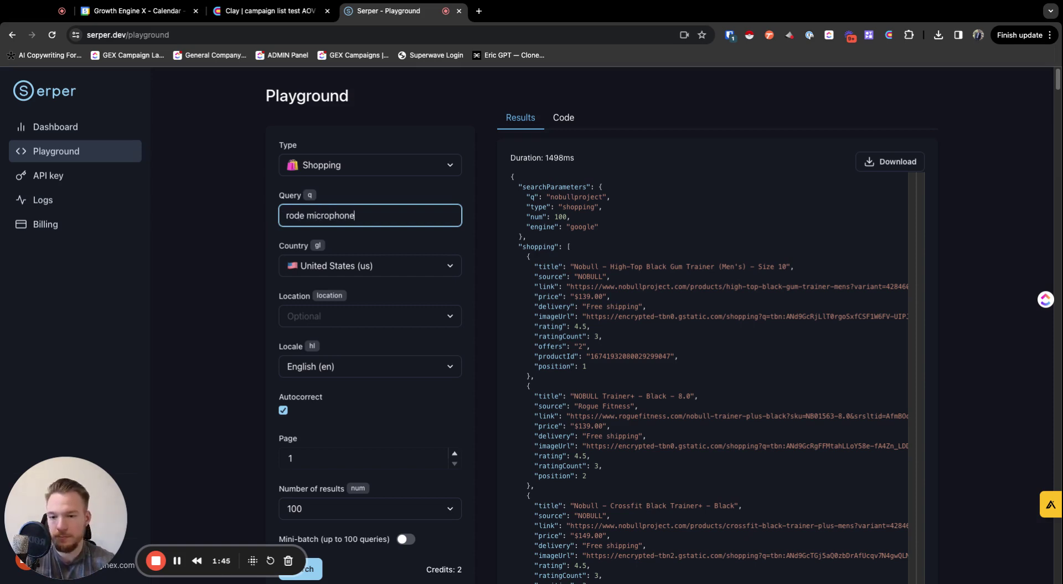
pyautogui.press('Return')
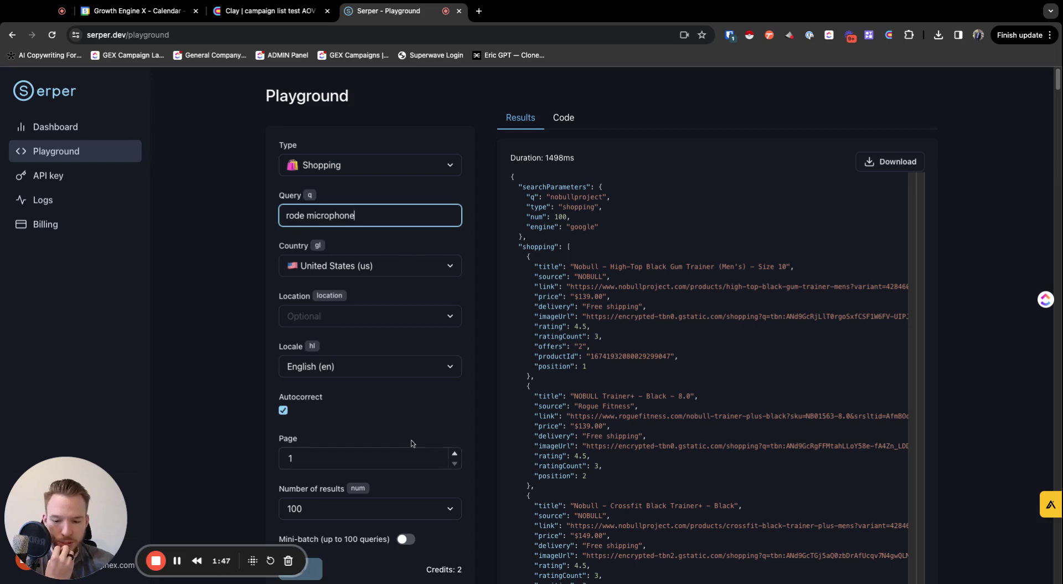
# Examine the titles, sources, links and prices of the products in the returned shopping results
pyautogui.scroll(-5, 427, 421)
pyautogui.scroll(5, 526, 316)
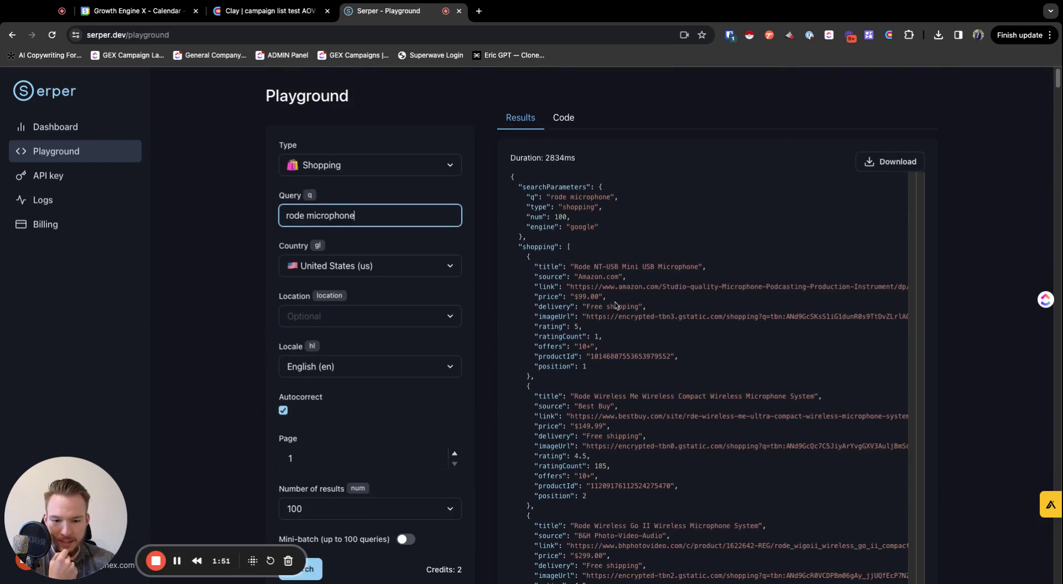
pyautogui.moveTo(617, 286); pyautogui.dragTo(659, 286)
pyautogui.scroll(-6, 656, 299)
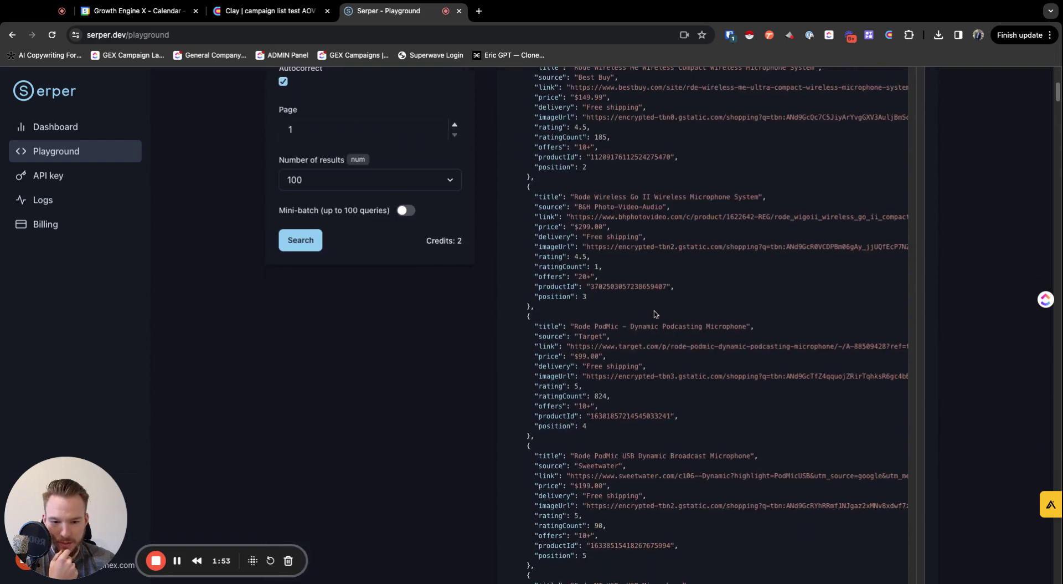
pyautogui.scroll(-4, 652, 310)
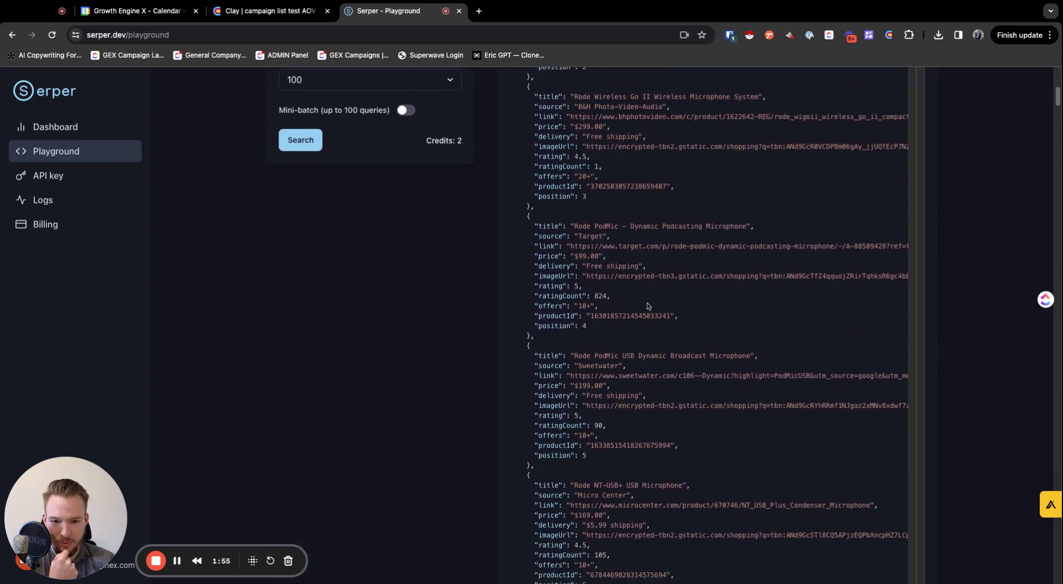
pyautogui.scroll(-6, 648, 305)
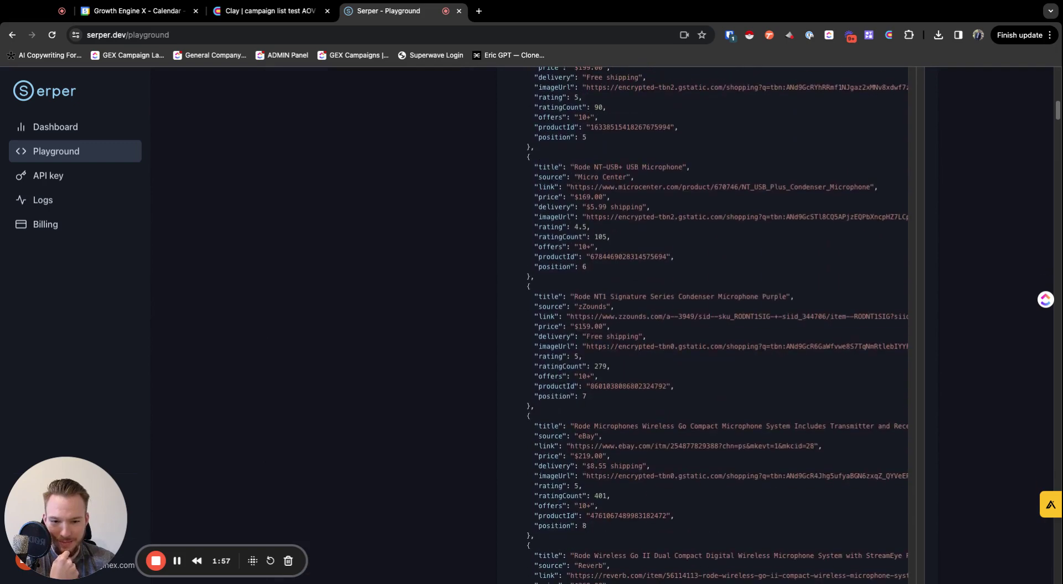
pyautogui.scroll(-1, 586, 165)
pyautogui.doubleClick(575, 141)
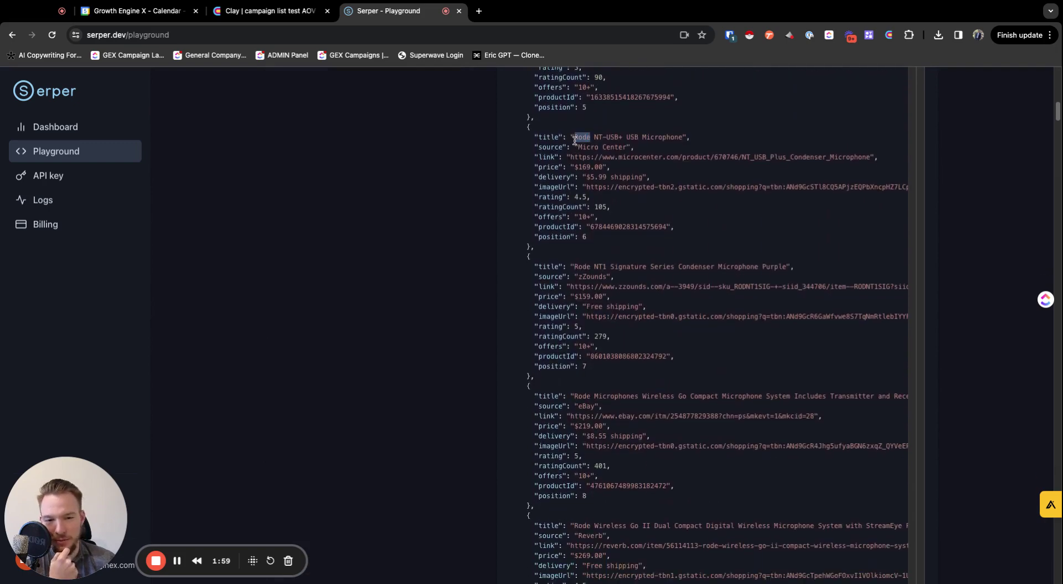
pyautogui.moveTo(574, 140); pyautogui.dragTo(604, 149)
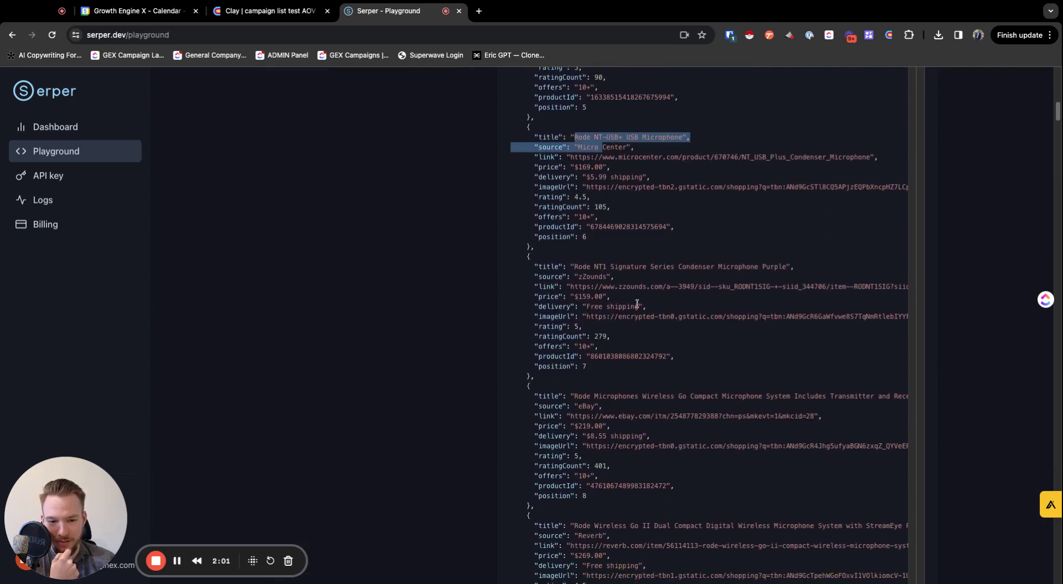
pyautogui.scroll(-4, 637, 304)
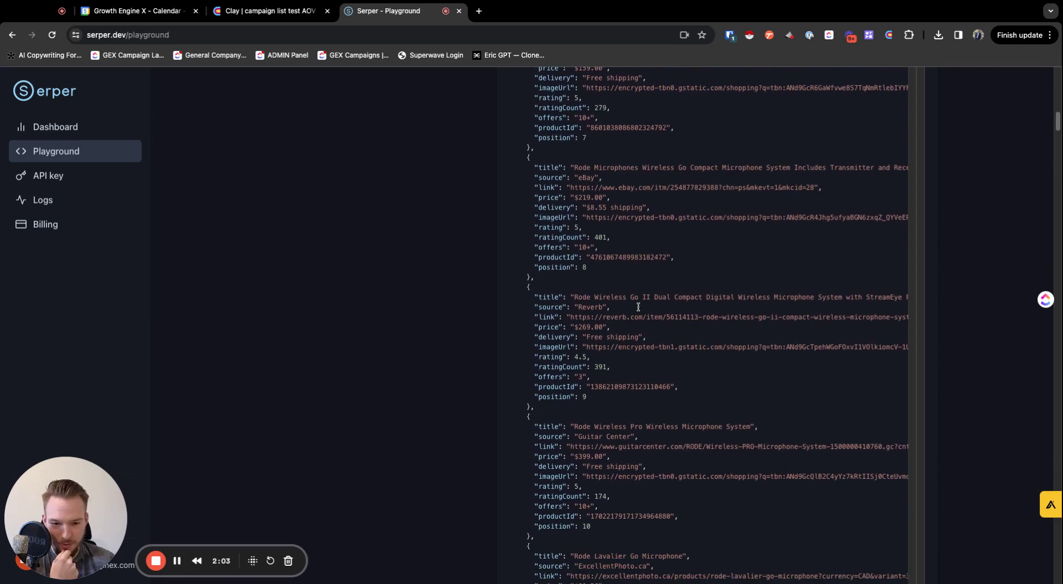
pyautogui.scroll(-6, 638, 307)
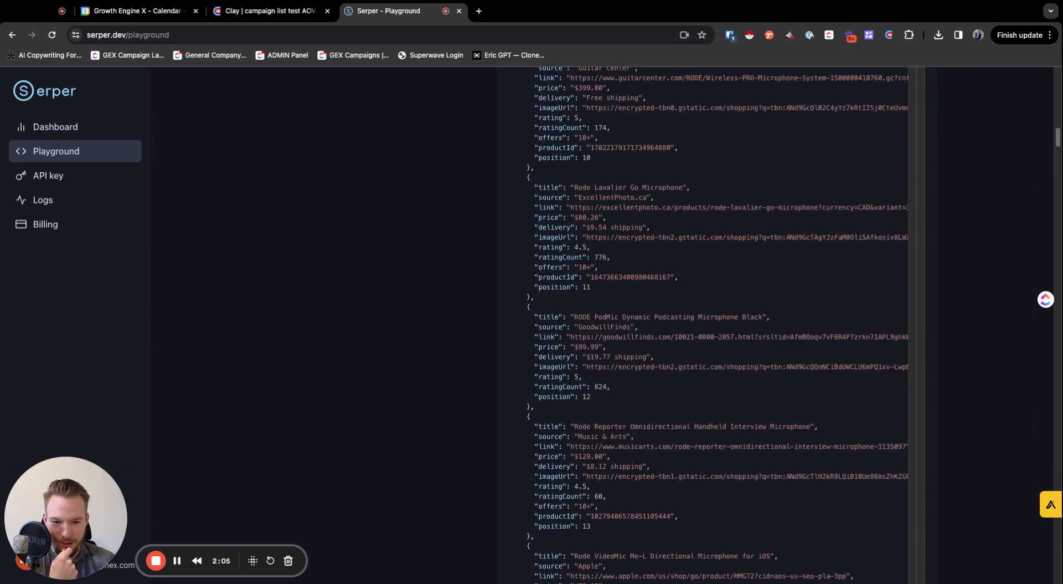
pyautogui.scroll(-3, 717, 324)
pyautogui.scroll(-3, 718, 324)
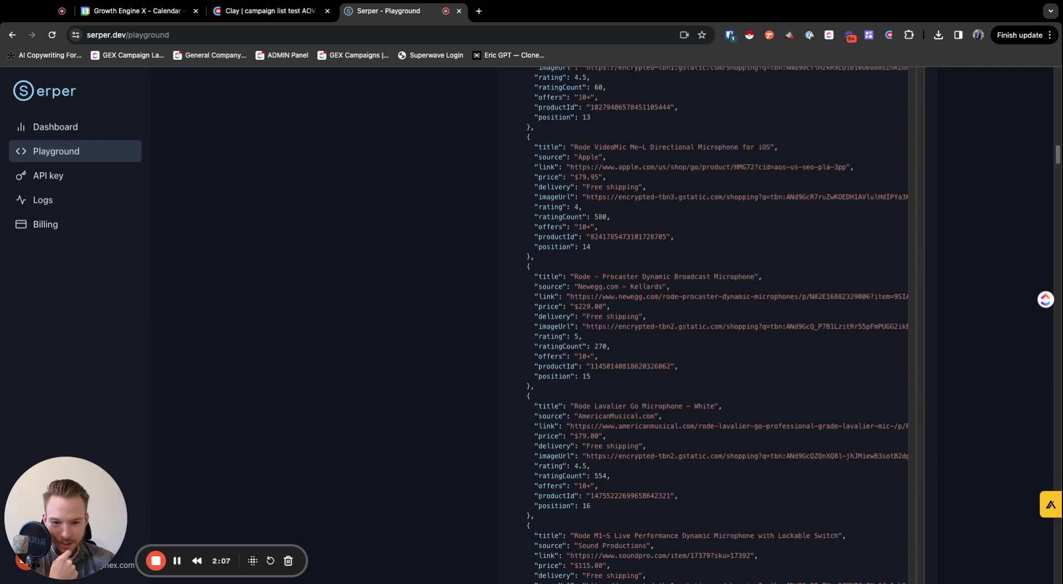
pyautogui.scroll(-2, 718, 324)
pyautogui.scroll(-2, 718, 324)
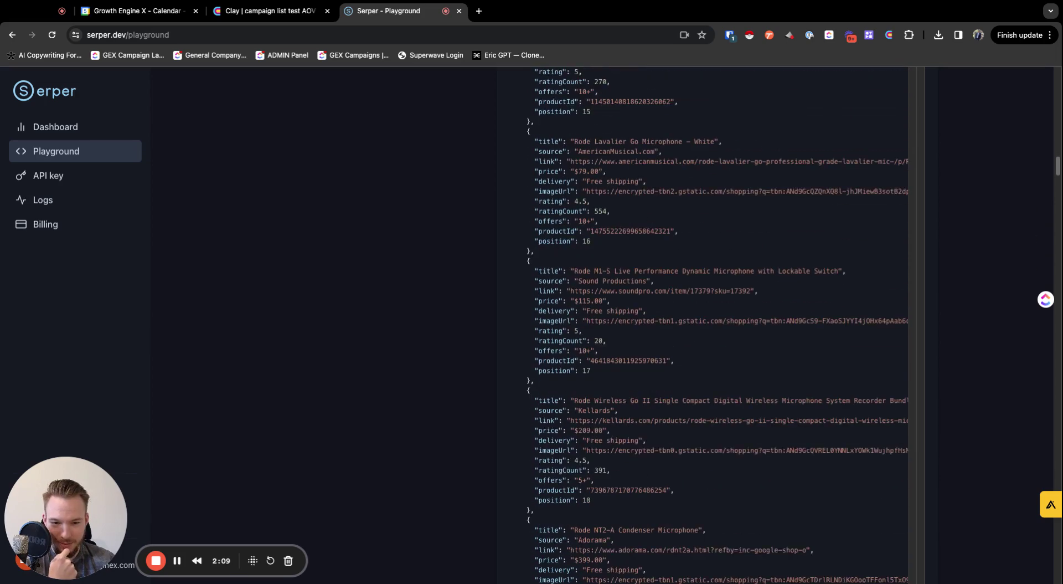
pyautogui.scroll(-1, 604, 313)
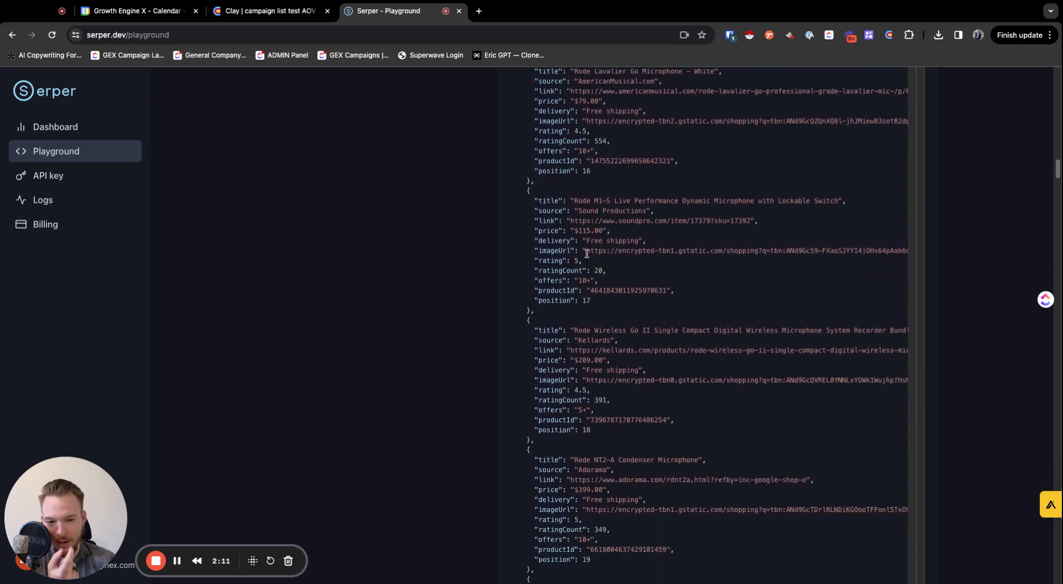
pyautogui.moveTo(574, 230); pyautogui.dragTo(581, 230)
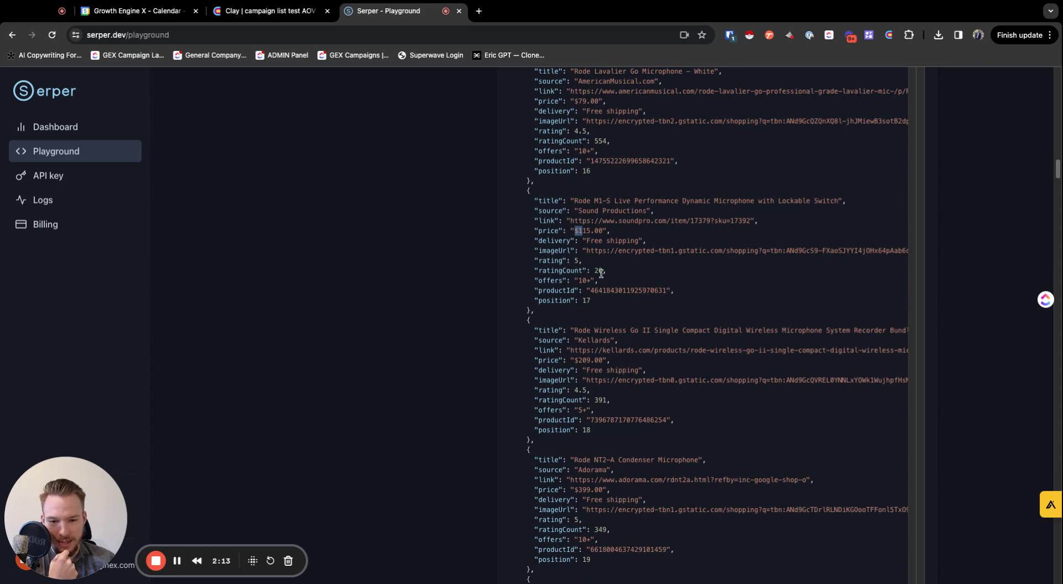
pyautogui.scroll(-2, 597, 313)
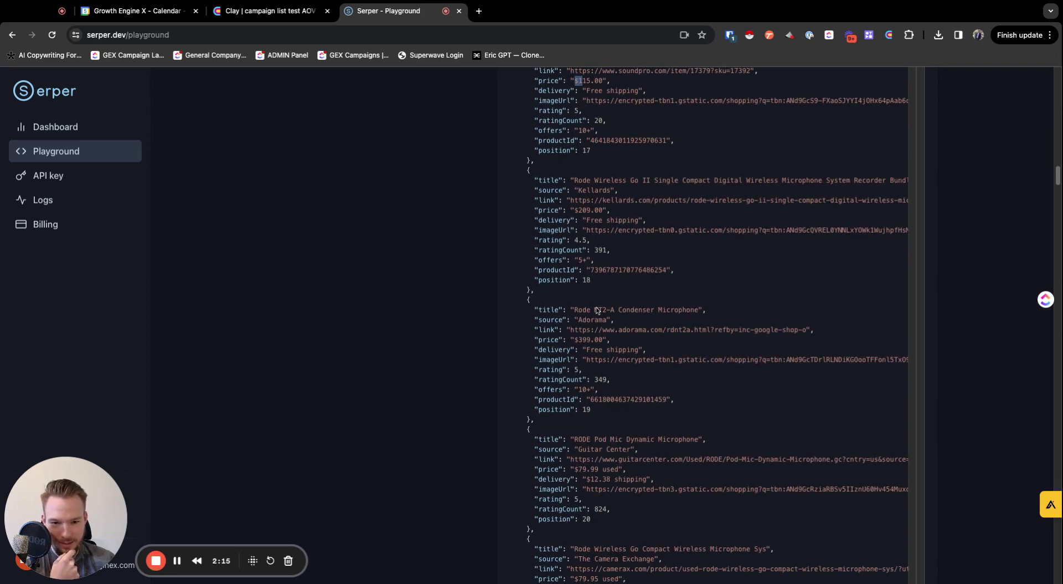
# Run the Shopping search for "nobullproject" and compare the link domains of the first two results
pyautogui.scroll(15, 597, 313)
pyautogui.tripleClick(353, 214)
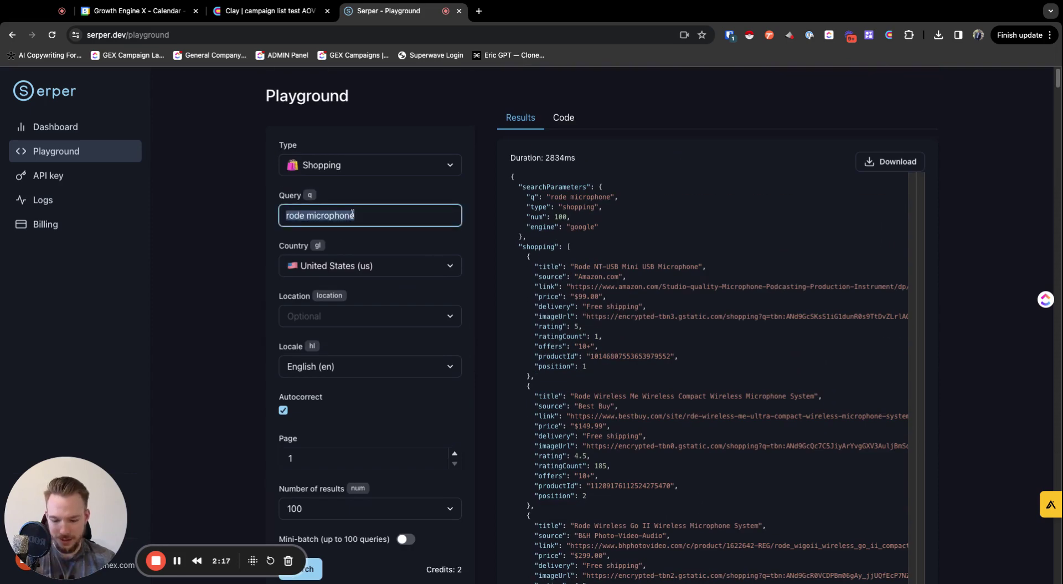
pyautogui.write('nobullproject')
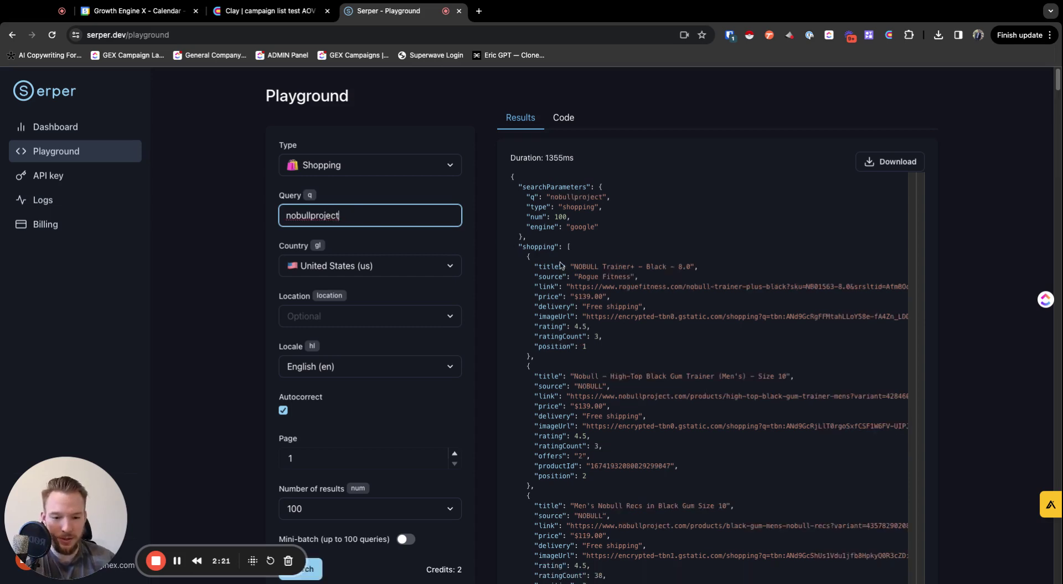
pyautogui.moveTo(618, 286); pyautogui.dragTo(647, 286)
pyautogui.moveTo(622, 395); pyautogui.dragTo(662, 396)
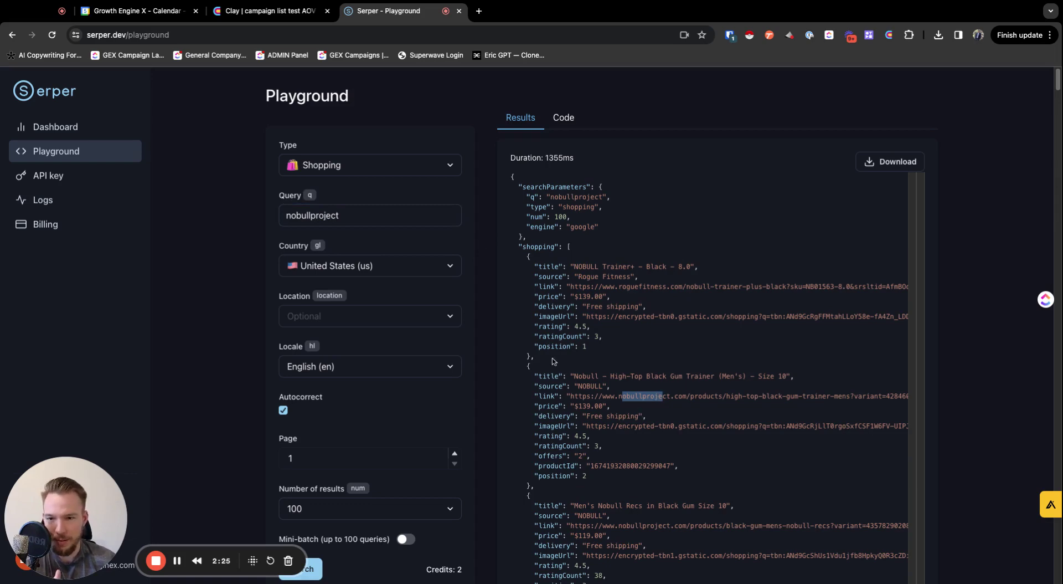
# Switch back to the Clay table, close the cell details and read through the AI Inferred Order column's prompt
pyautogui.click(282, 15)
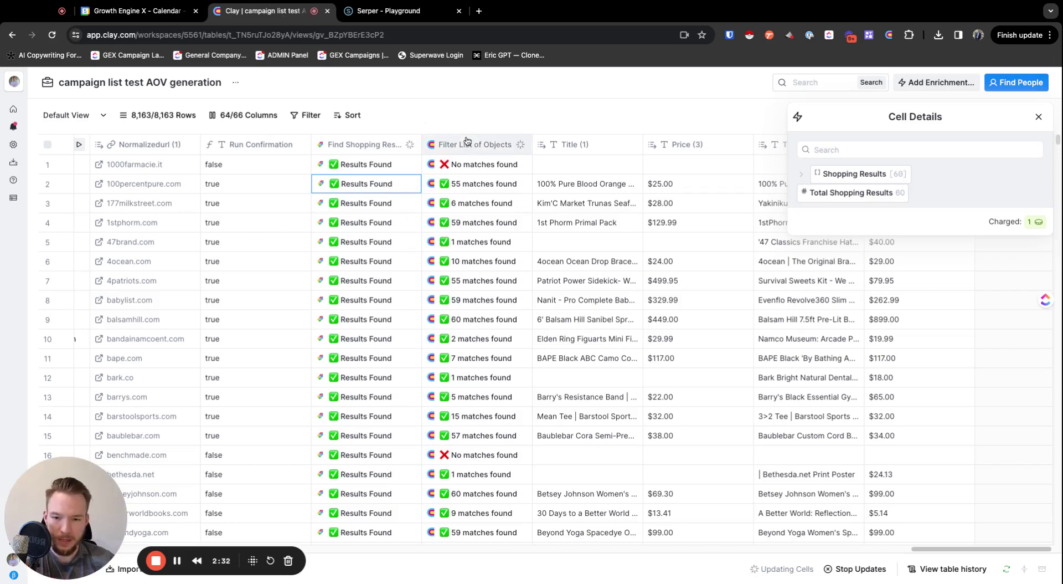
pyautogui.click(1039, 116)
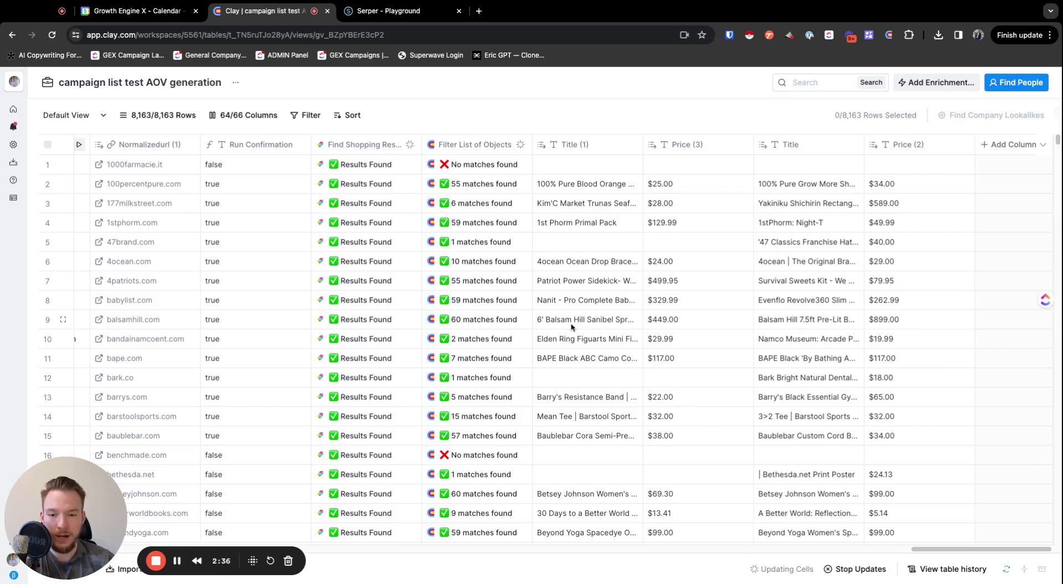
pyautogui.moveTo(937, 550); pyautogui.dragTo(934, 551)
pyautogui.hscroll(-15, 933, 550)
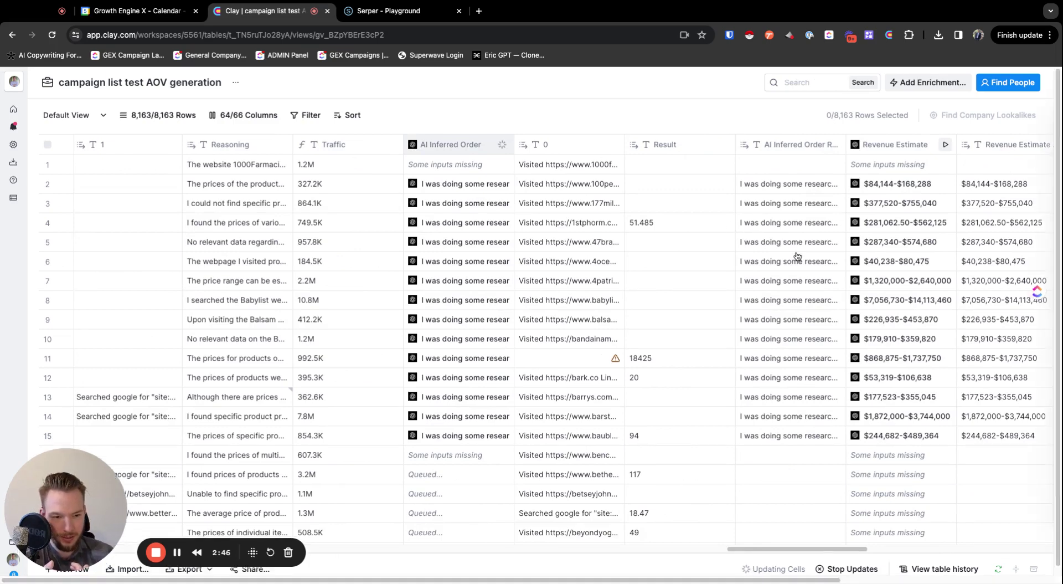
pyautogui.scroll(-2, 865, 355)
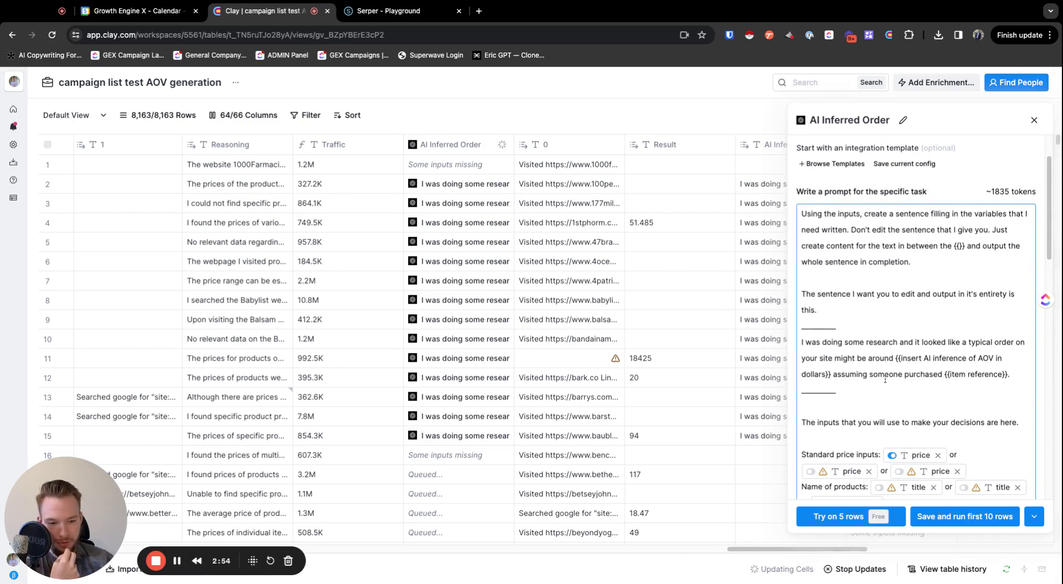
pyautogui.scroll(-10, 942, 379)
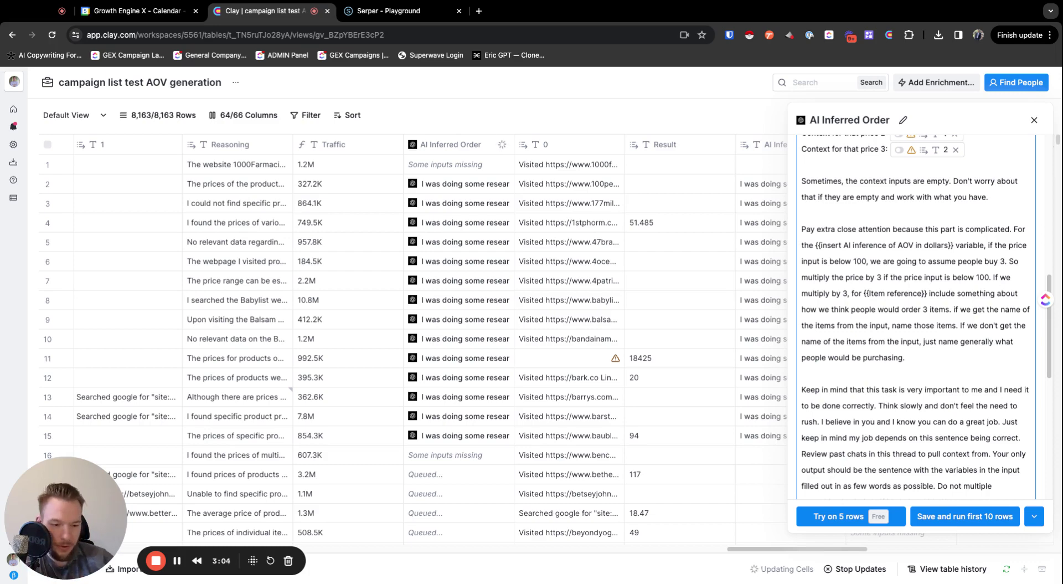
pyautogui.scroll(-2, 903, 362)
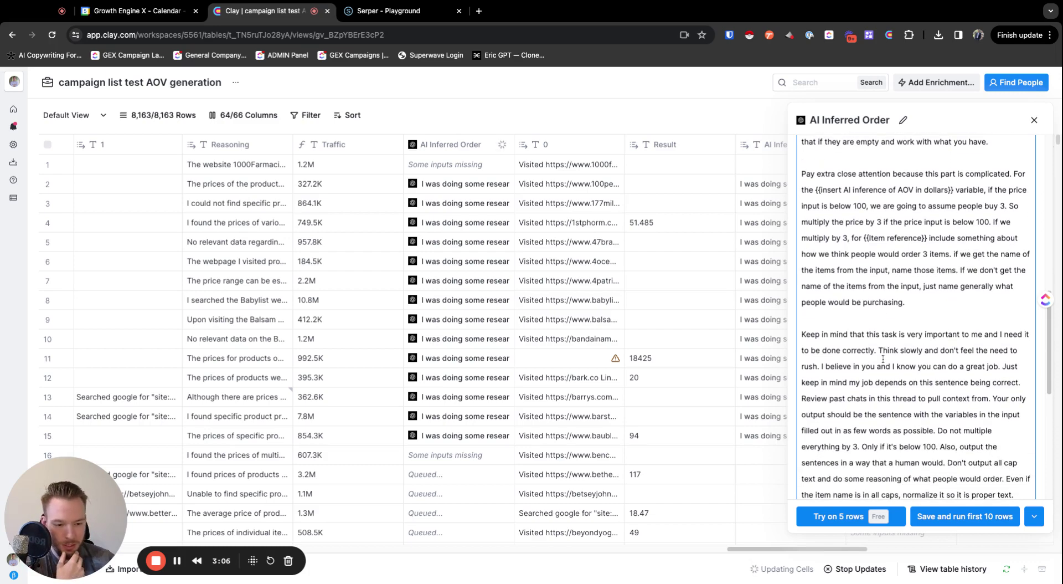
pyautogui.scroll(-2, 883, 359)
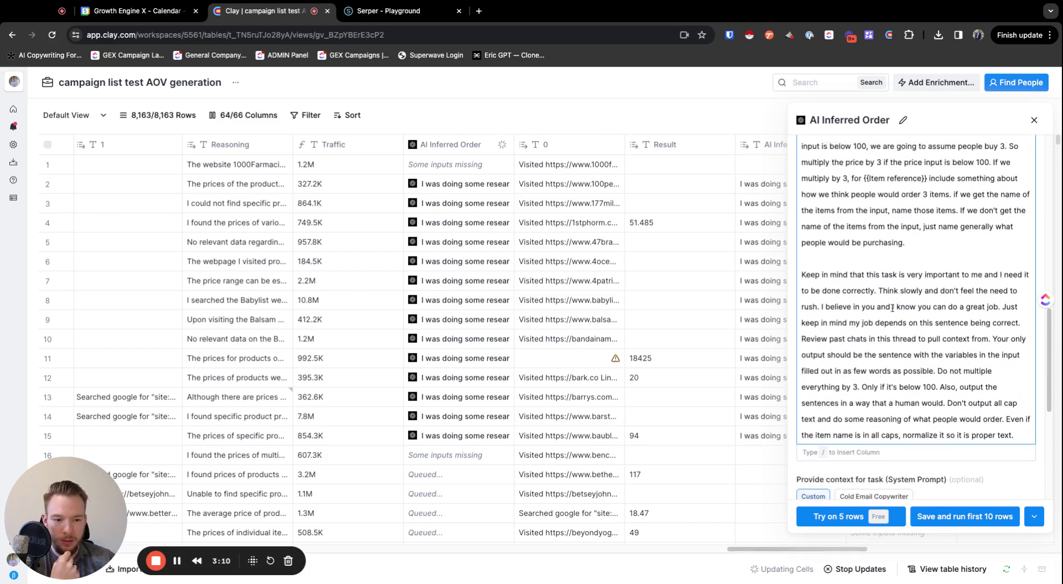
# Close the column settings and read the full AI Inferred Order result sentences for rows 4 and 9
pyautogui.click(762, 223)
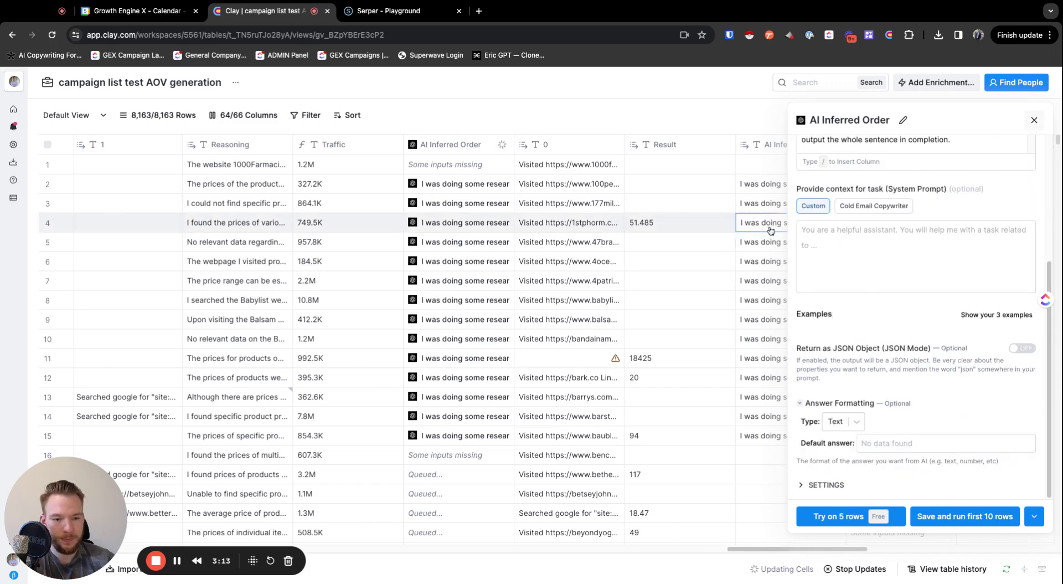
pyautogui.click(769, 229)
pyautogui.click(774, 226)
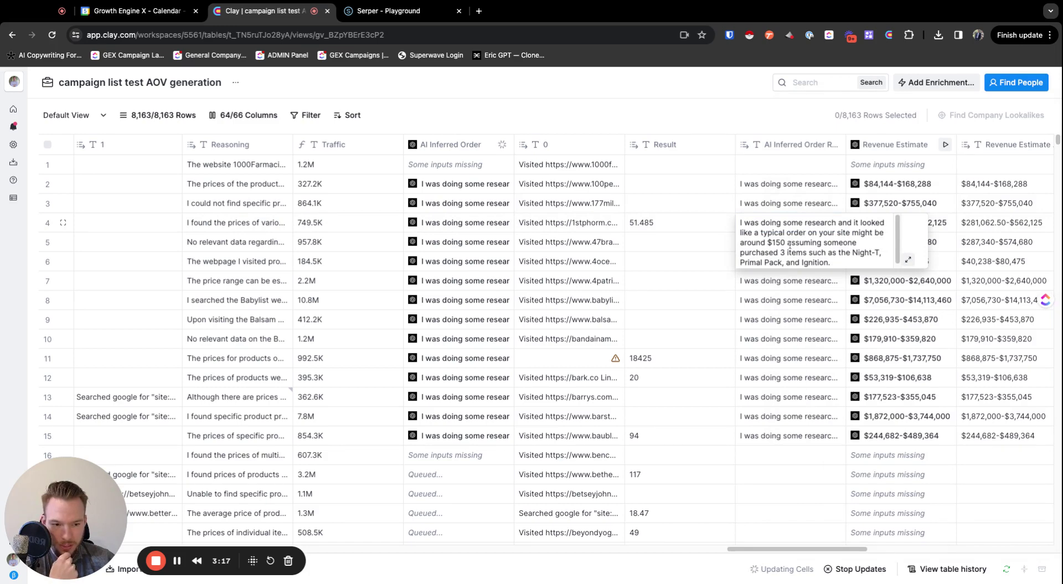
pyautogui.scroll(-1, 786, 245)
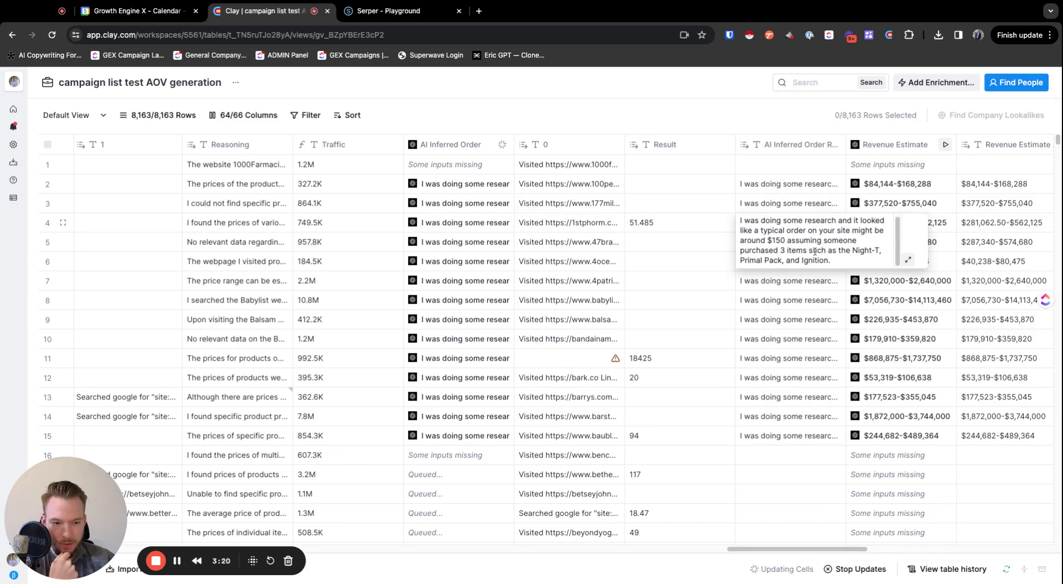
pyautogui.scroll(-1, 848, 253)
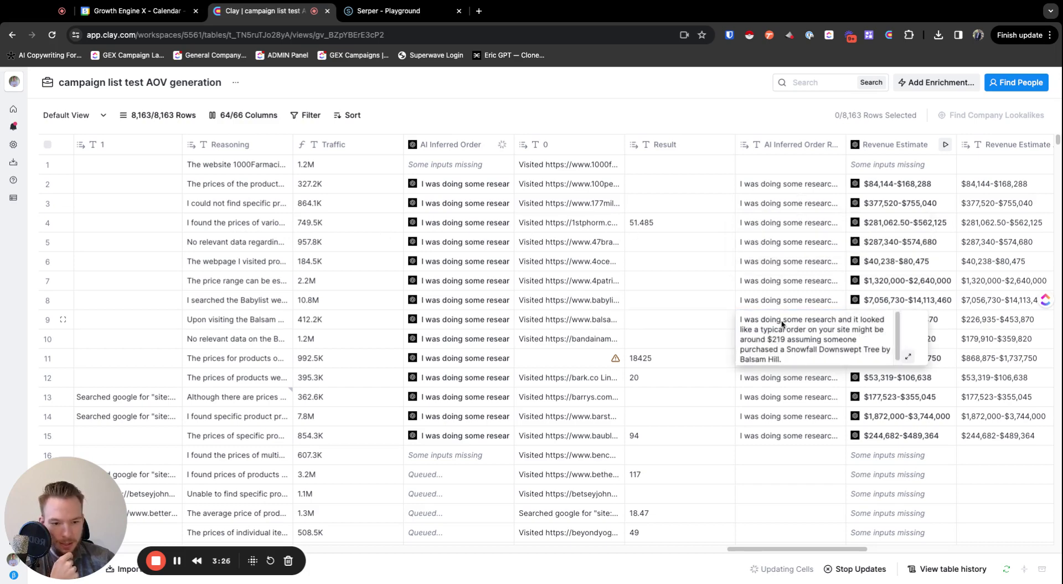
# Read to the end of row 9's AI Inferred Order result sentence and close it
pyautogui.scroll(-1, 785, 337)
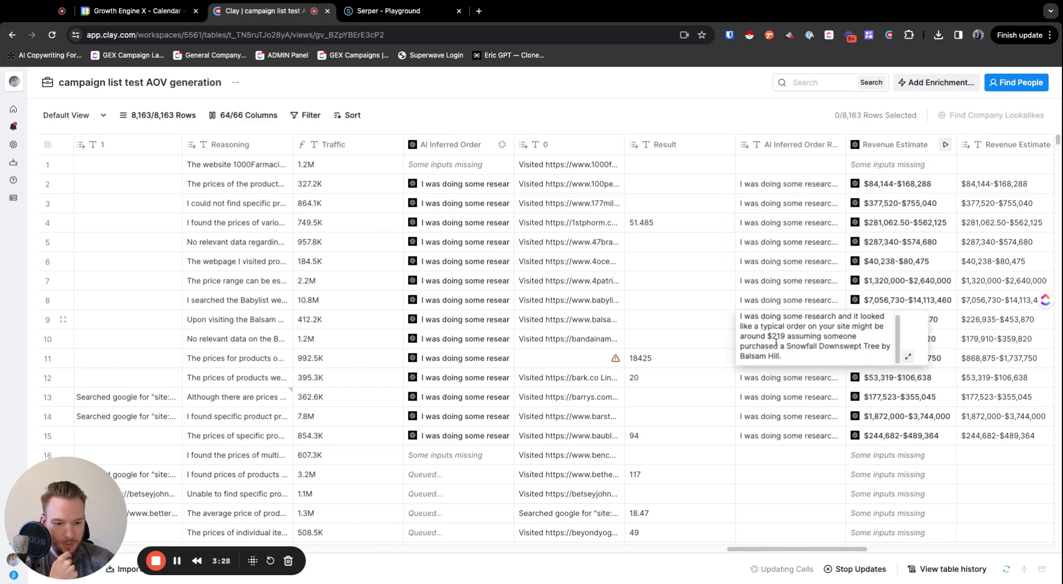
pyautogui.click(795, 308)
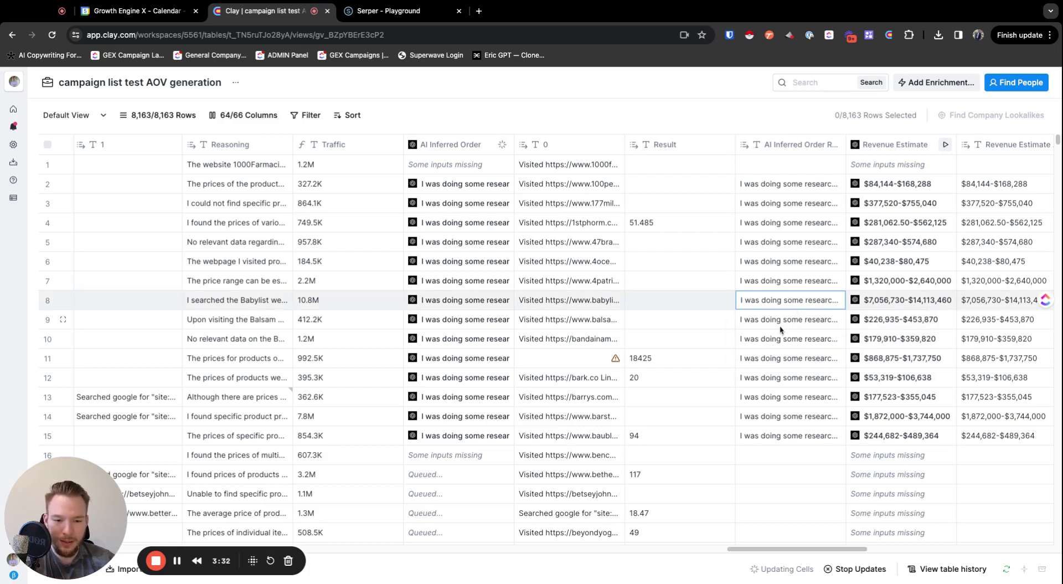
# Add "Do not include the name of the company in the output" at the end of the AI Inferred Order column's prompt
pyautogui.click(464, 150)
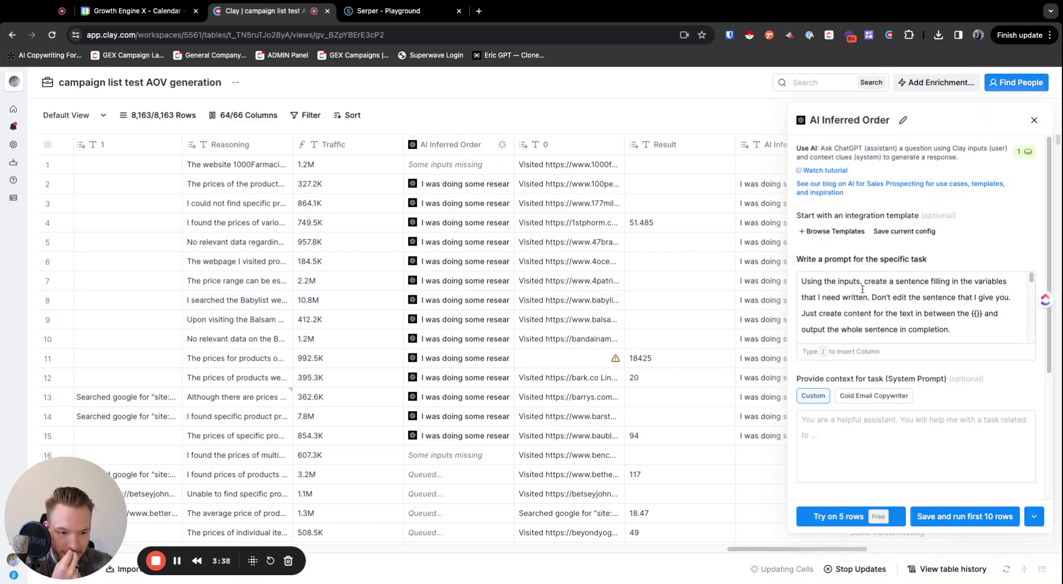
pyautogui.scroll(-10, 908, 379)
pyautogui.scroll(-7, 908, 379)
pyautogui.scroll(5, 941, 377)
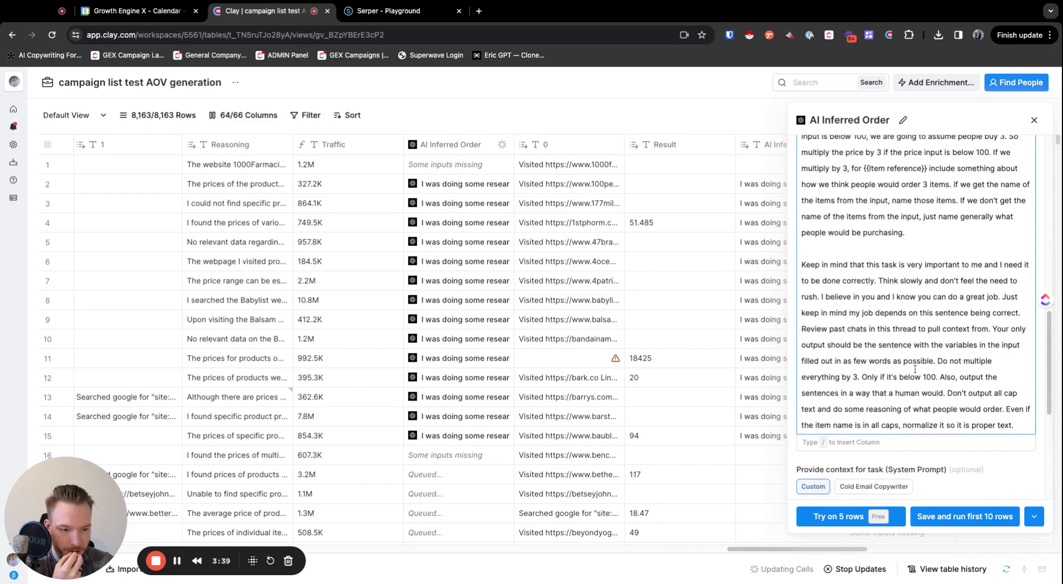
pyautogui.scroll(-1, 1014, 374)
pyautogui.click(1024, 398)
pyautogui.write('Do not')
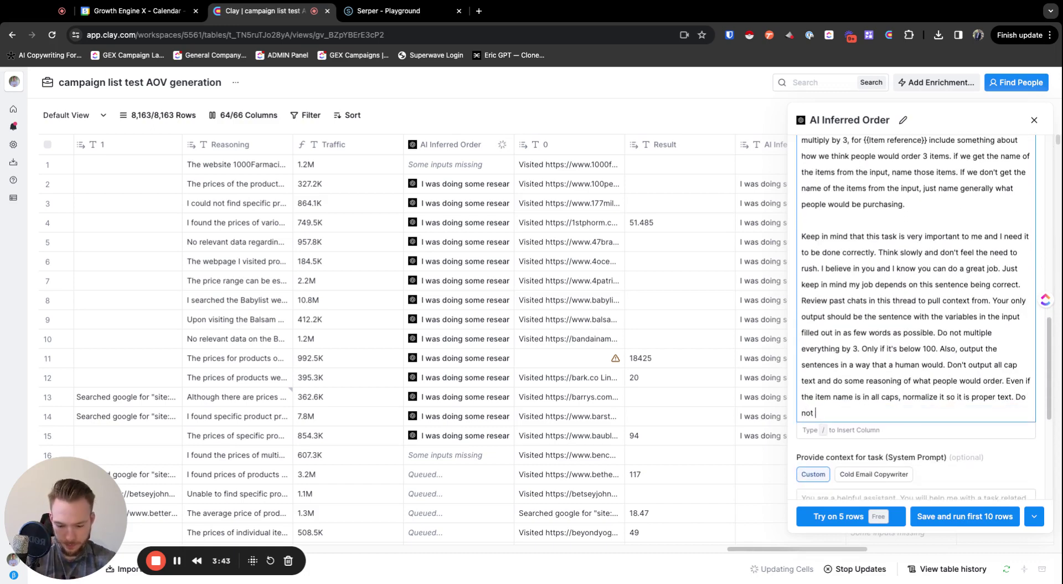
pyautogui.write(' include the name ')
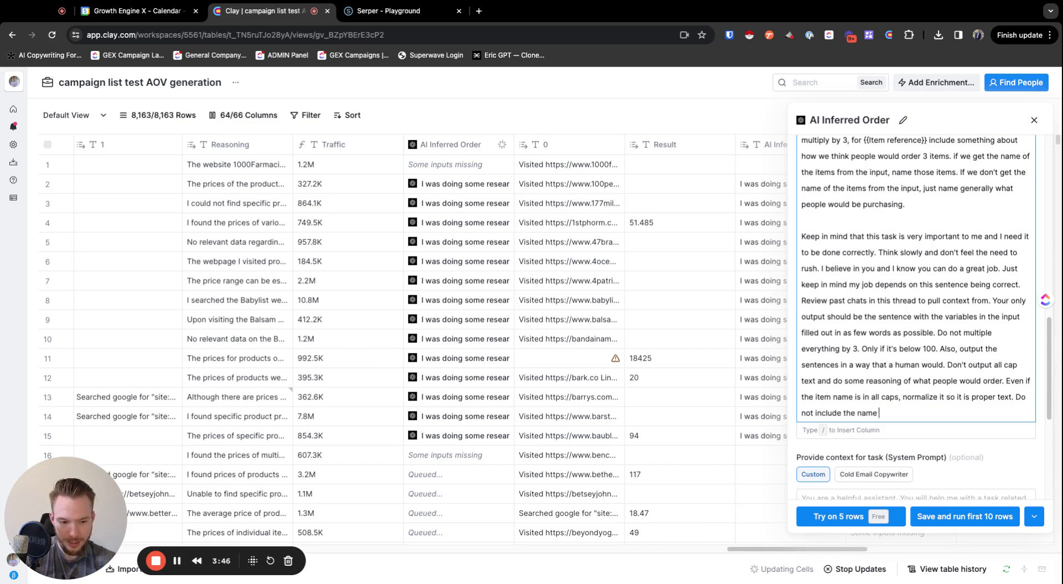
pyautogui.write('of the company in t')
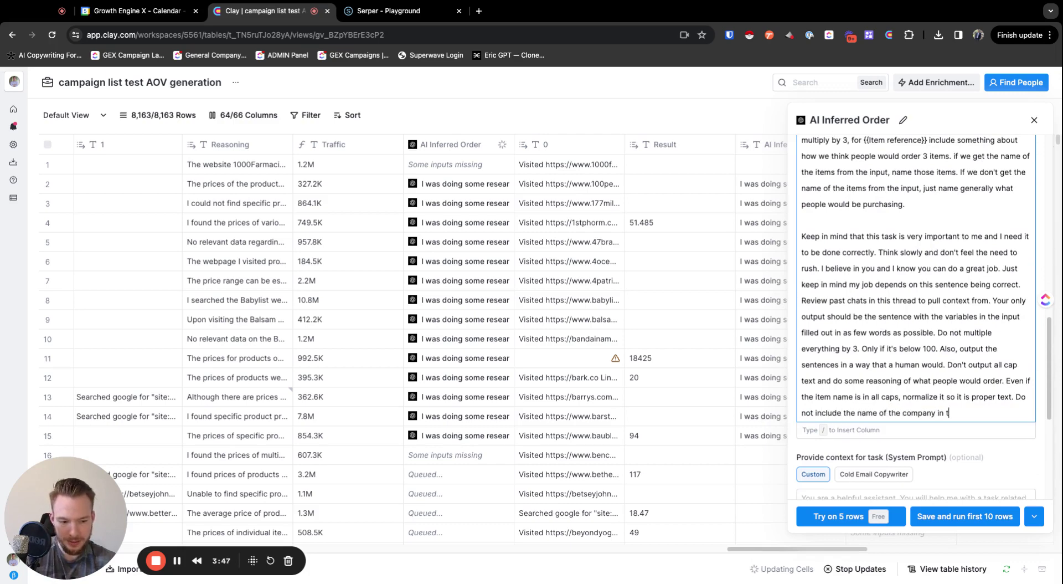
pyautogui.write('he outp')
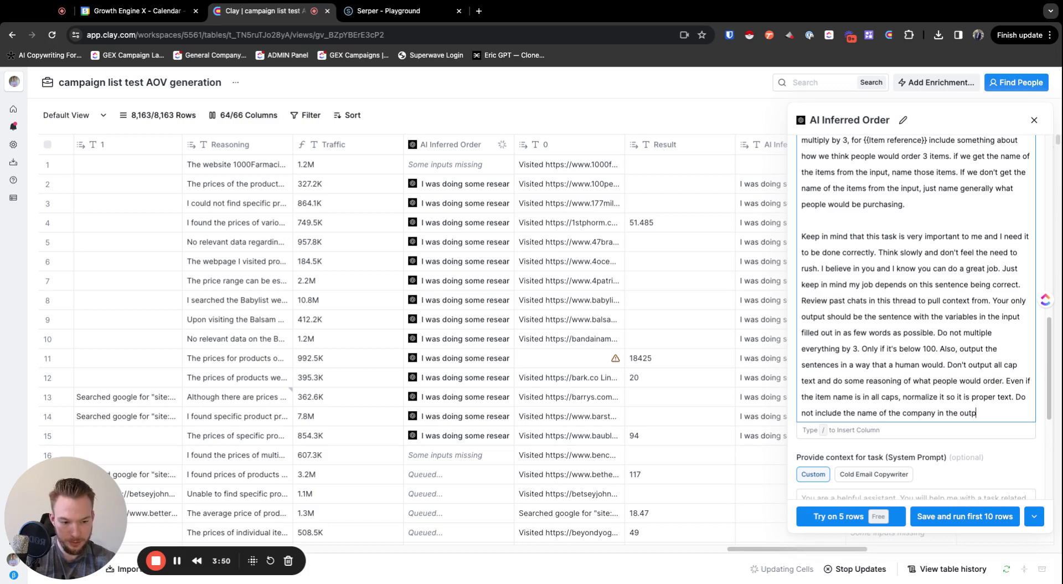
pyautogui.write('ut as ')
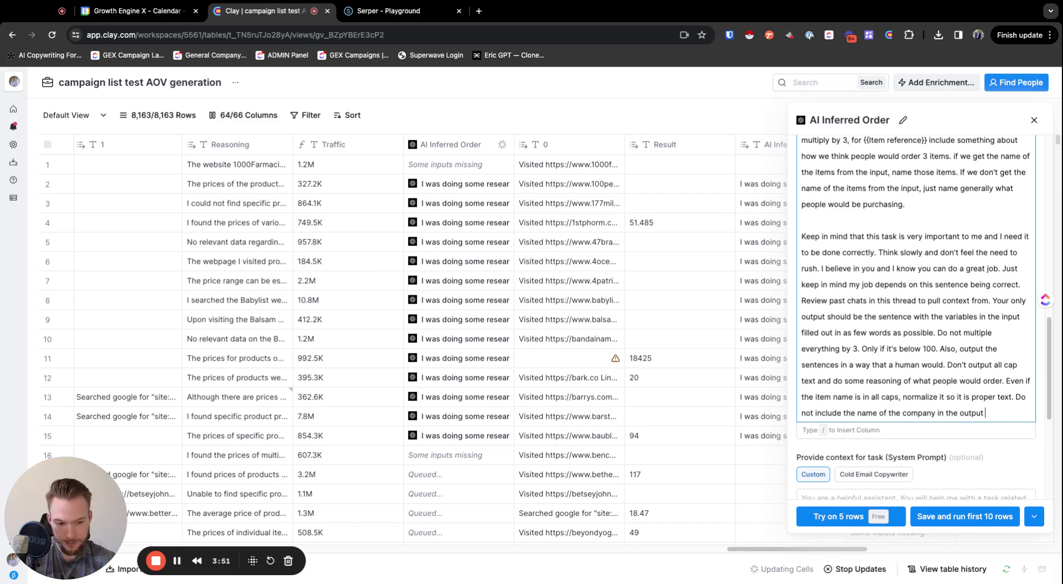
# Finish the instruction with "as we will be sending these sentences to that company and they know what their company is." and save and run the first 10 rows
pyautogui.write('we will b')
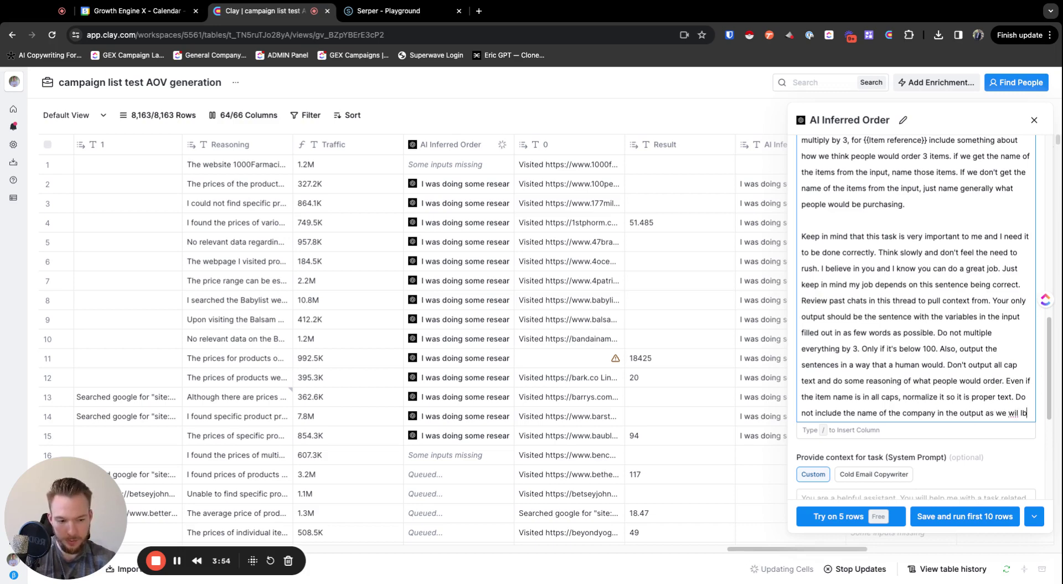
pyautogui.write('e se')
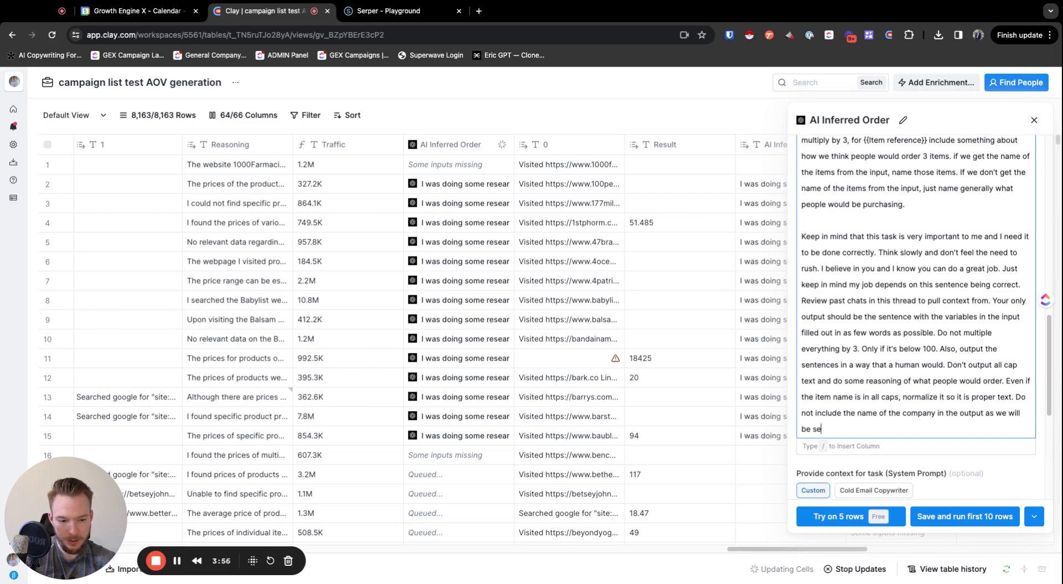
pyautogui.write('nding these se')
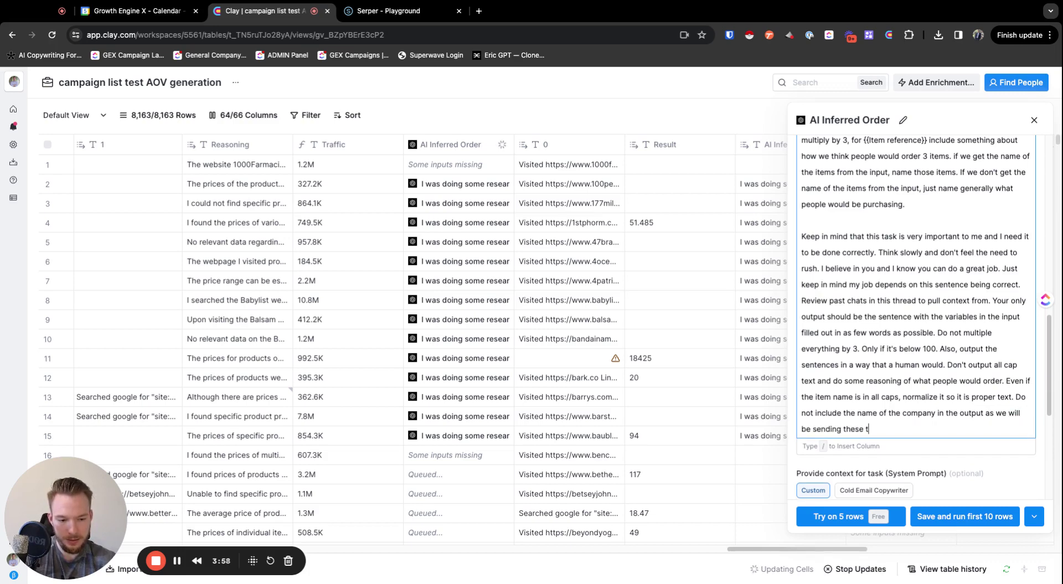
pyautogui.write('ntenc')
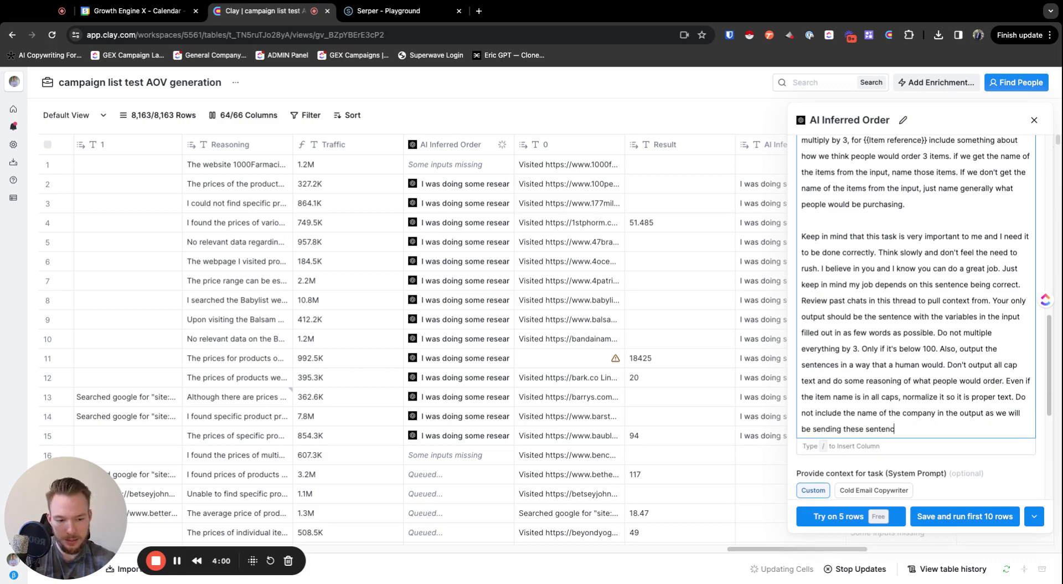
pyautogui.write('es to that company and they know what')
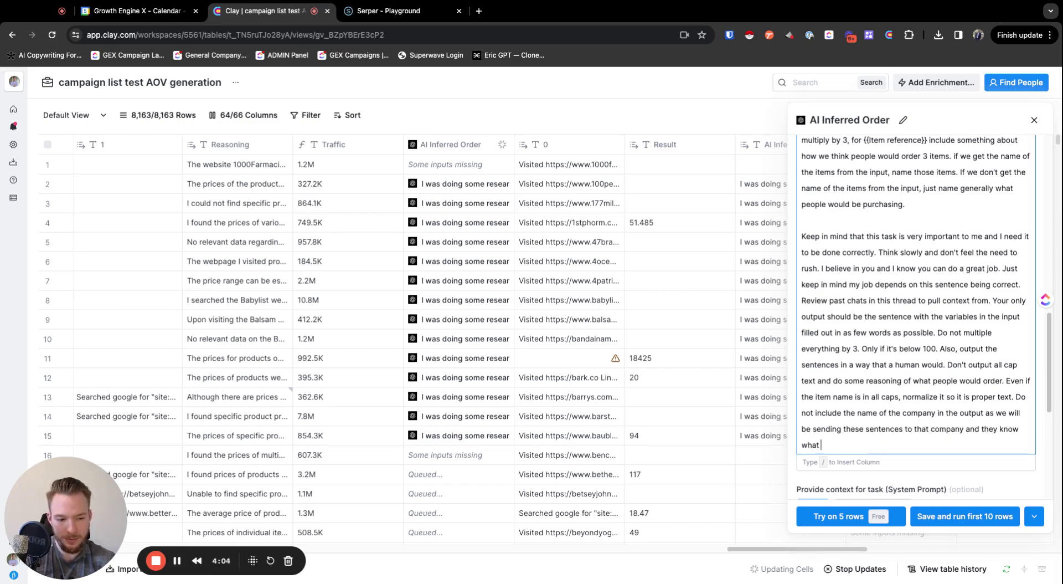
pyautogui.press('BackSpace')
pyautogui.press('BackSpace')
pyautogui.press('BackSpace')
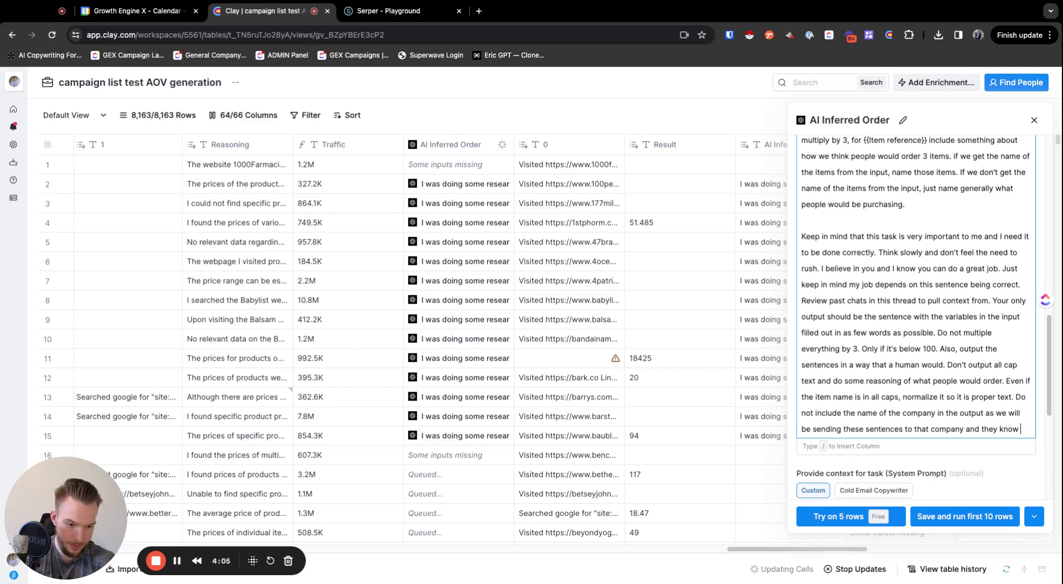
pyautogui.write('what their compan')
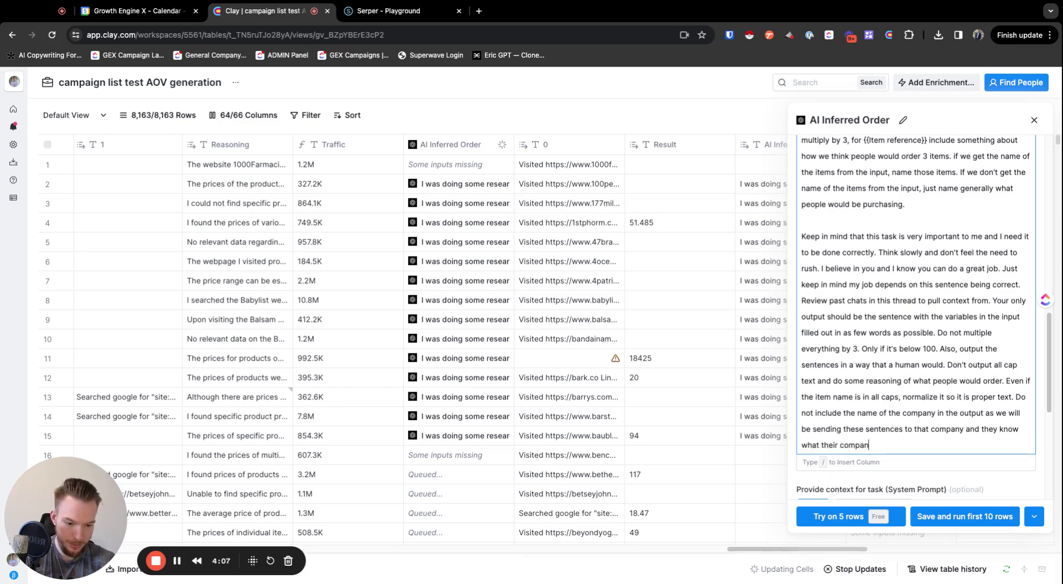
pyautogui.write('y is.')
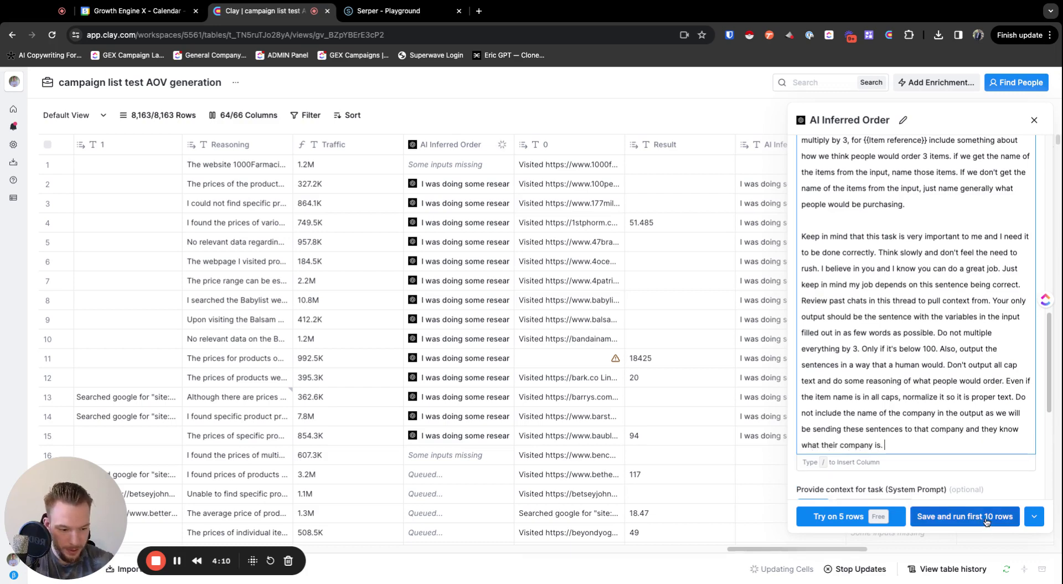
pyautogui.click(965, 516)
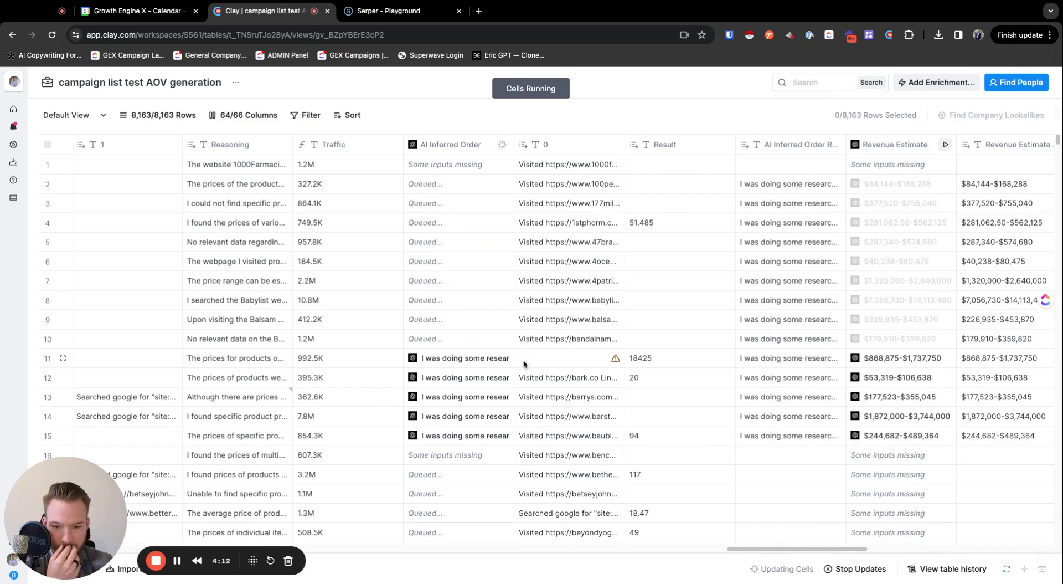
# Read row 9's AI Inferred Order result sentence during the rerun and again once the row has been regenerated
pyautogui.click(784, 324)
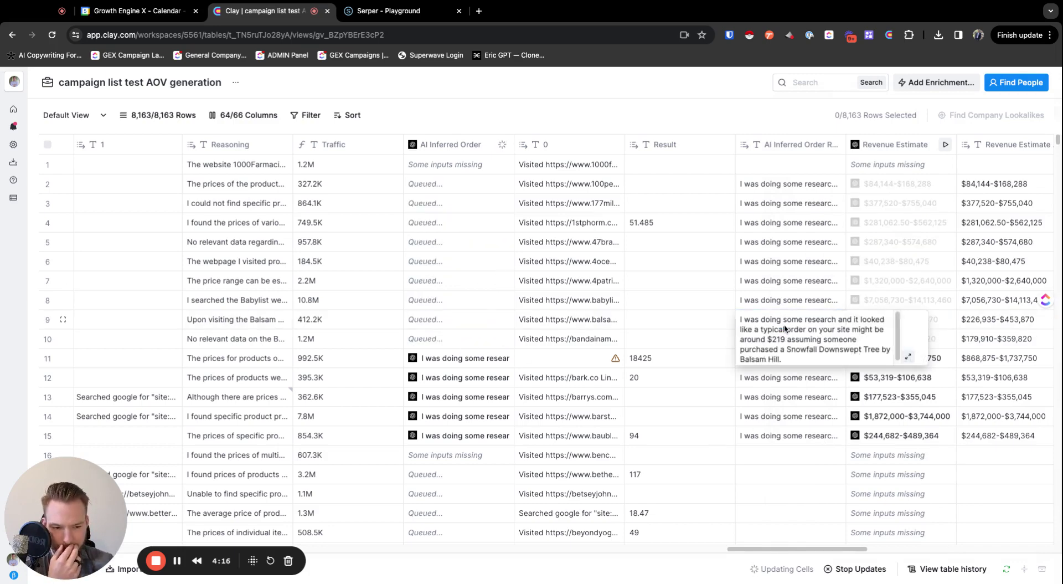
pyautogui.click(505, 321)
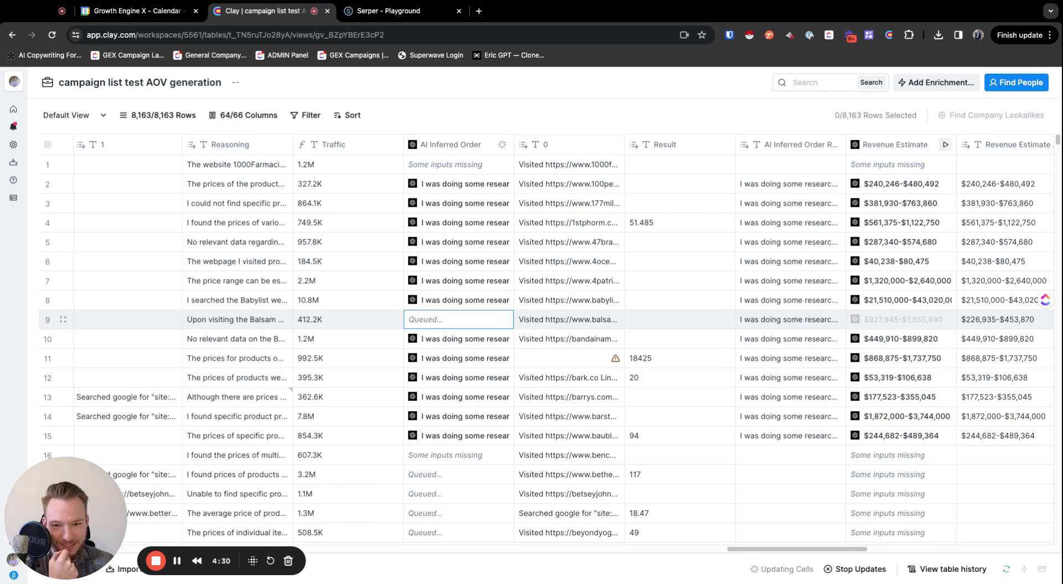
pyautogui.click(768, 324)
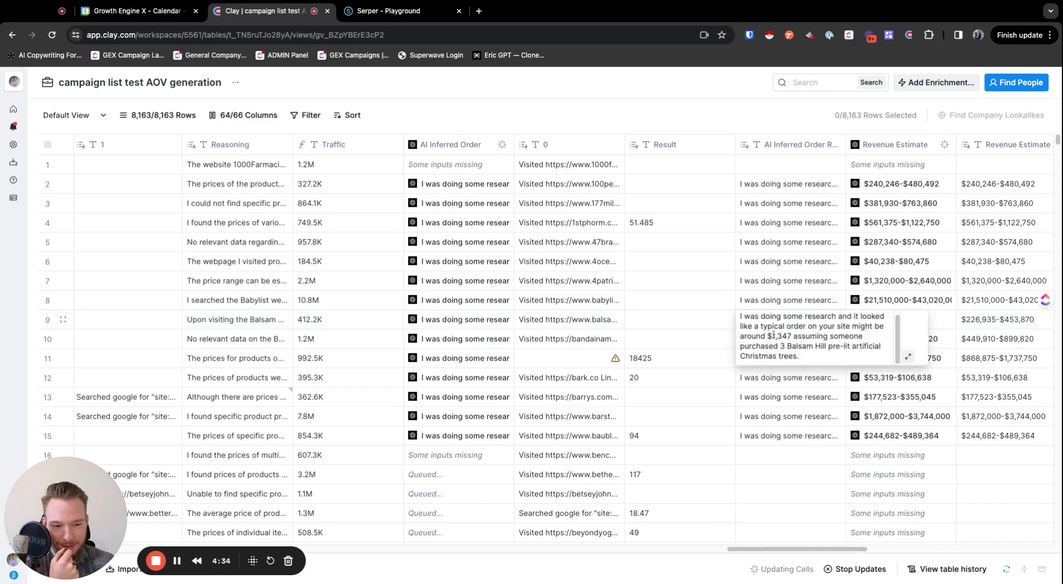
pyautogui.scroll(-2, 773, 341)
pyautogui.scroll(2, 773, 343)
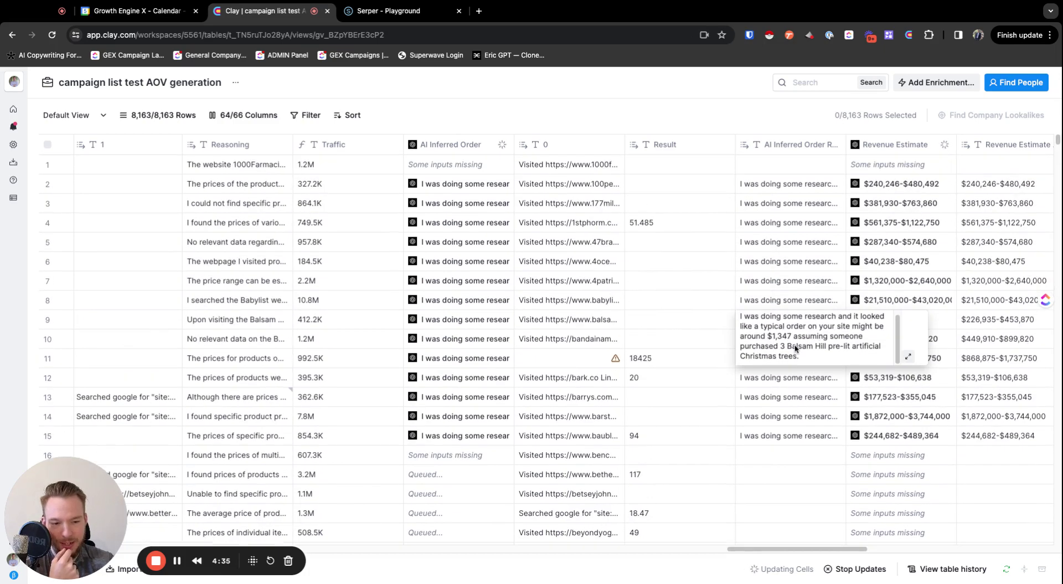
pyautogui.click(784, 297)
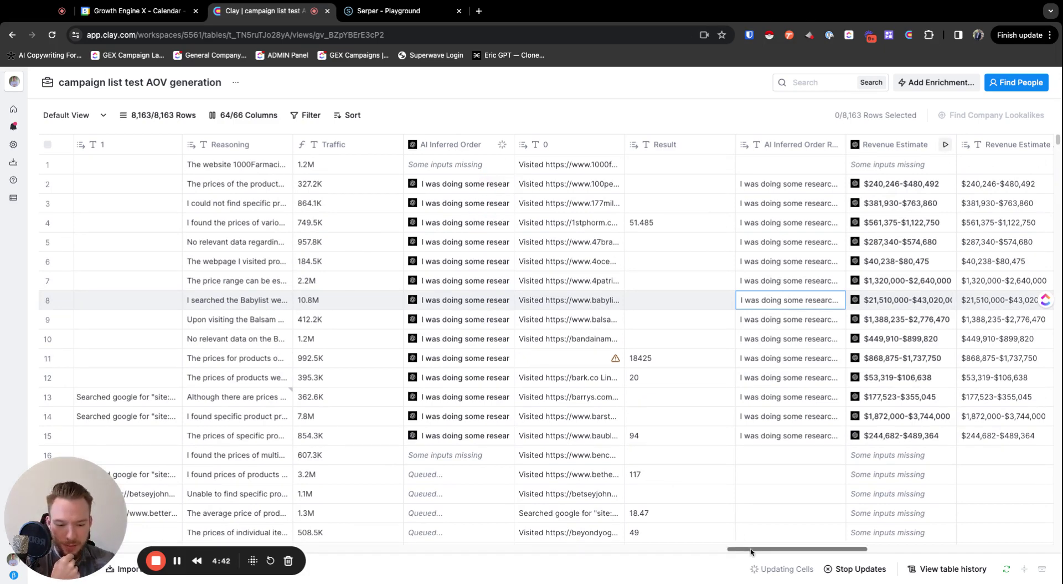
# Copy row 1's Similarweb URL from the Formula column, open it in a new browser tab and view the site's total visits
pyautogui.hscroll(-4, 751, 552)
pyautogui.hscroll(-8, 751, 553)
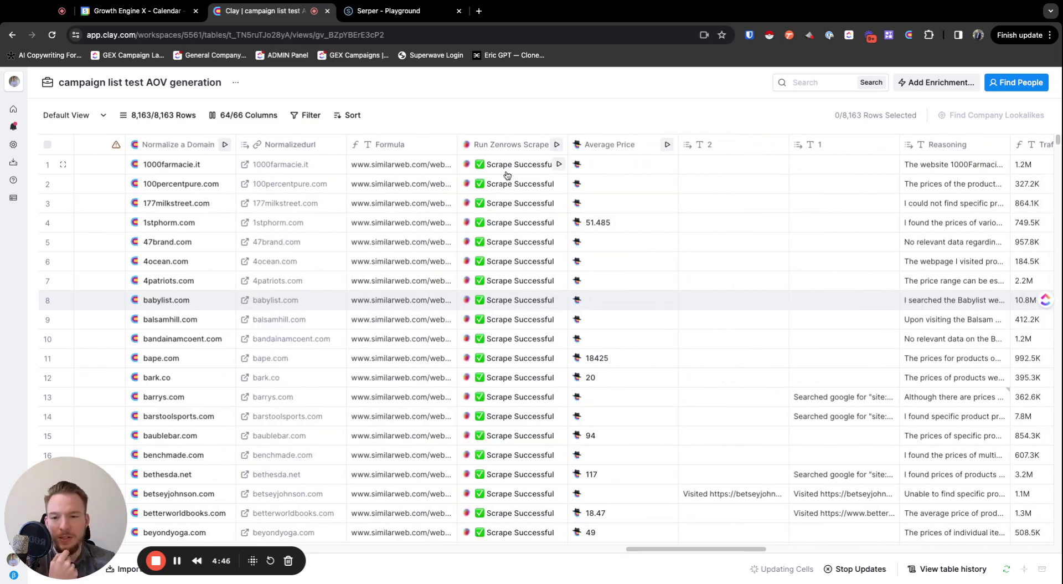
pyautogui.click(387, 169)
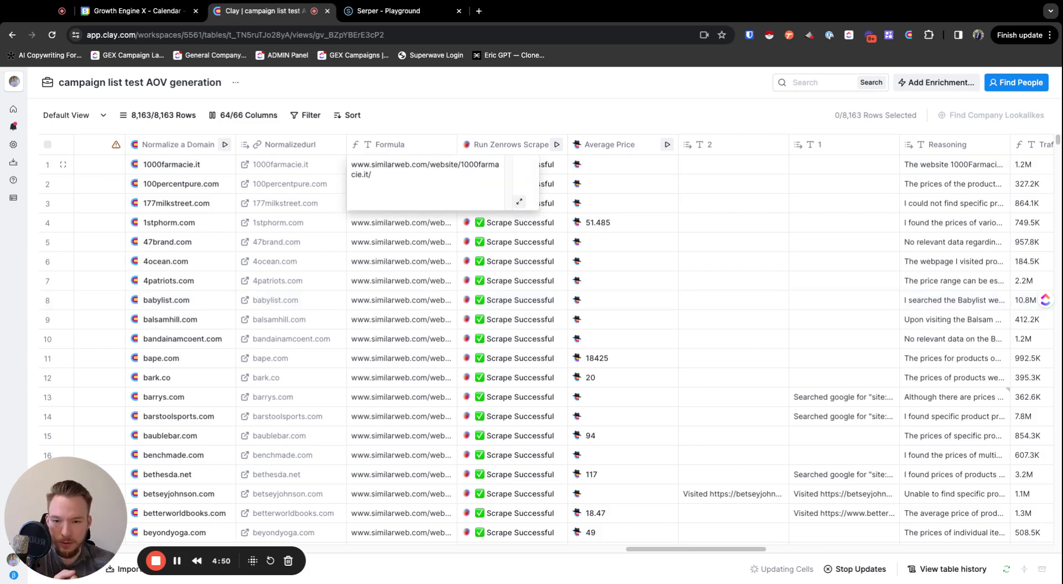
pyautogui.tripleClick(377, 178)
pyautogui.press('super+c')
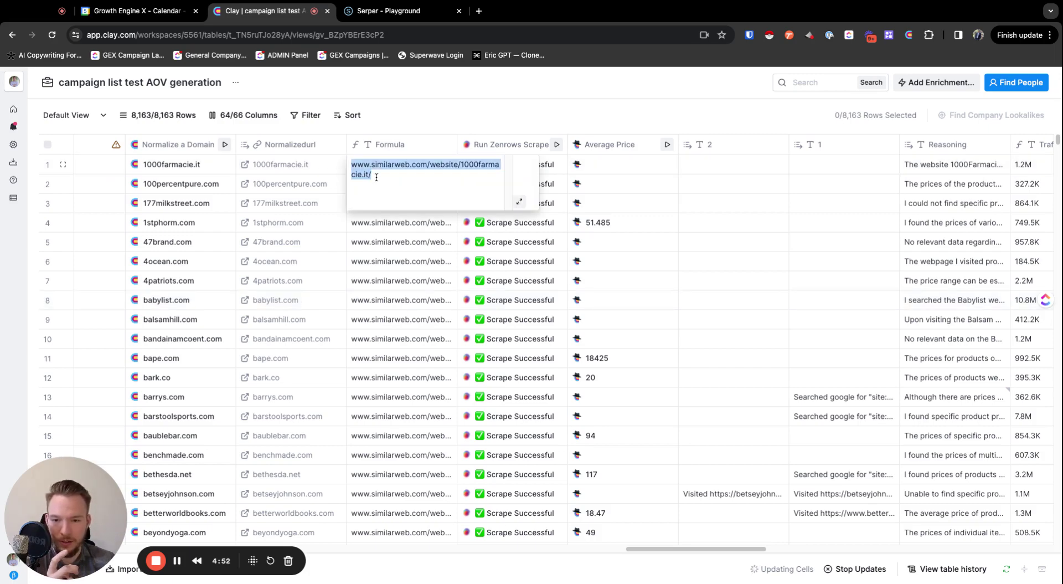
pyautogui.press('super+t')
pyautogui.press('super+v')
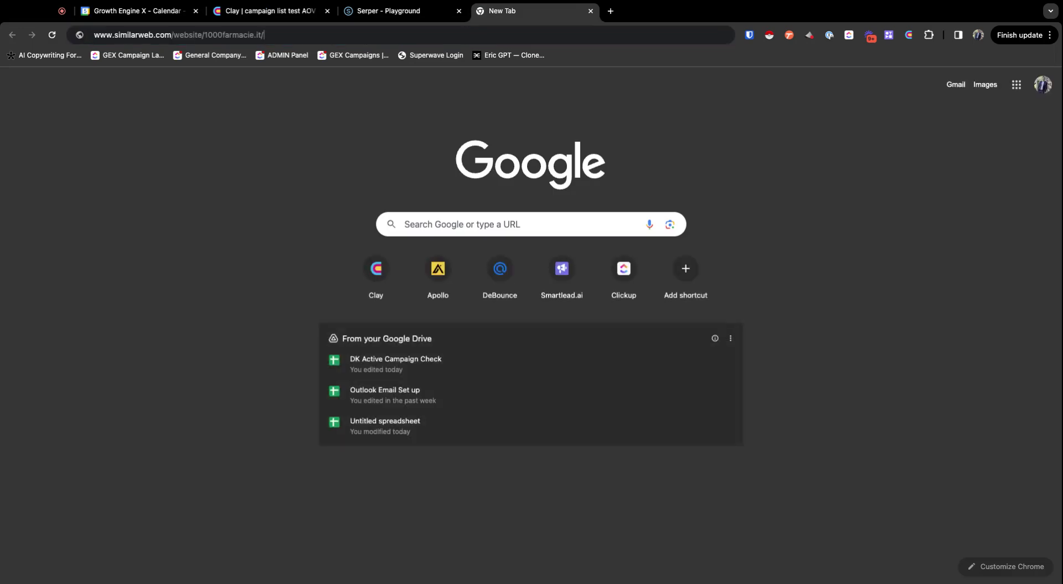
pyautogui.press('Return')
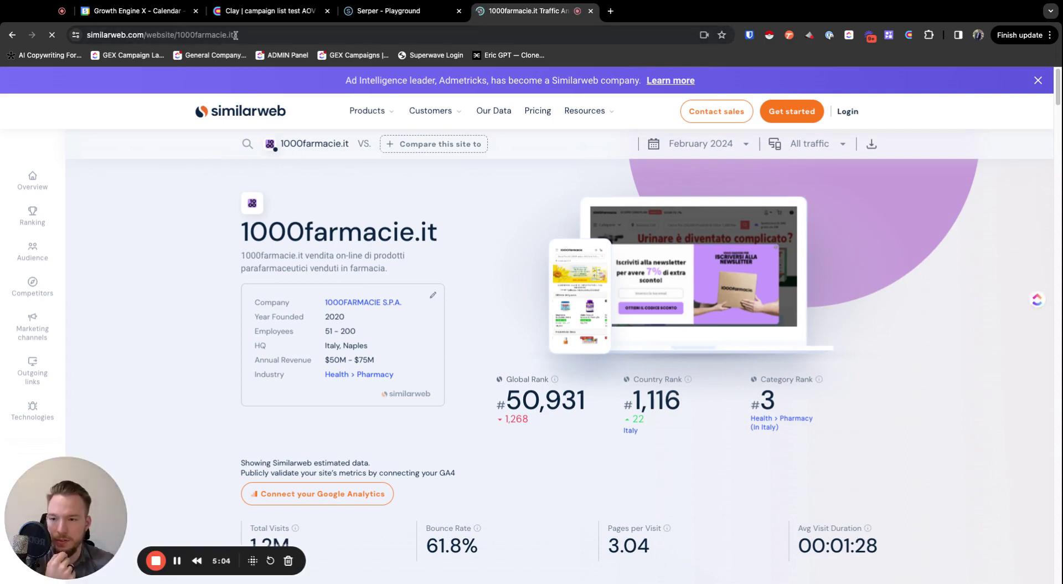
pyautogui.scroll(-1, 398, 331)
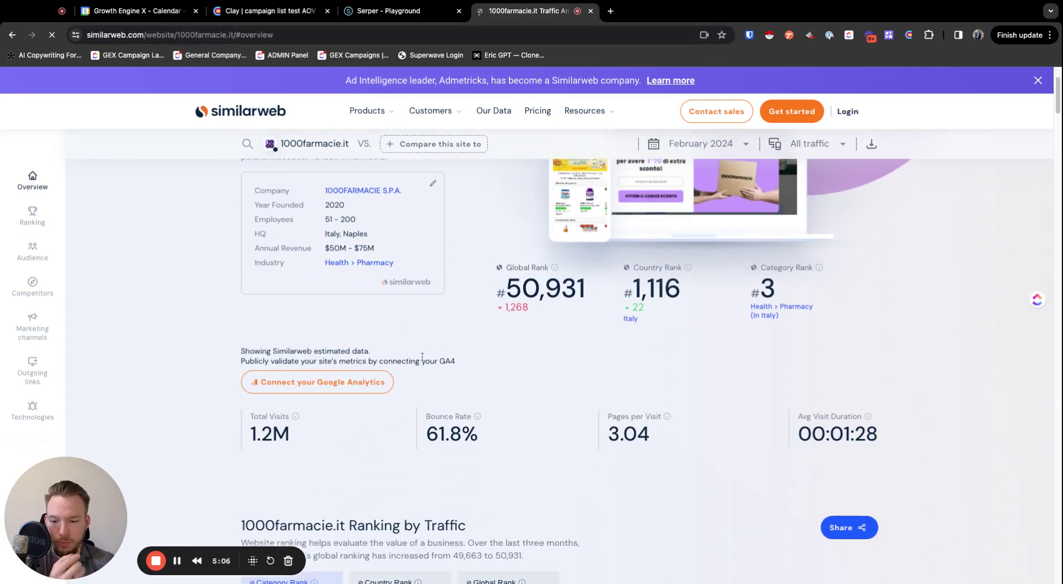
# Switch back to the Clay table, inspect how the Formula column builds the Similarweb URL from Normalizedurl, and close its settings
pyautogui.click(287, 12)
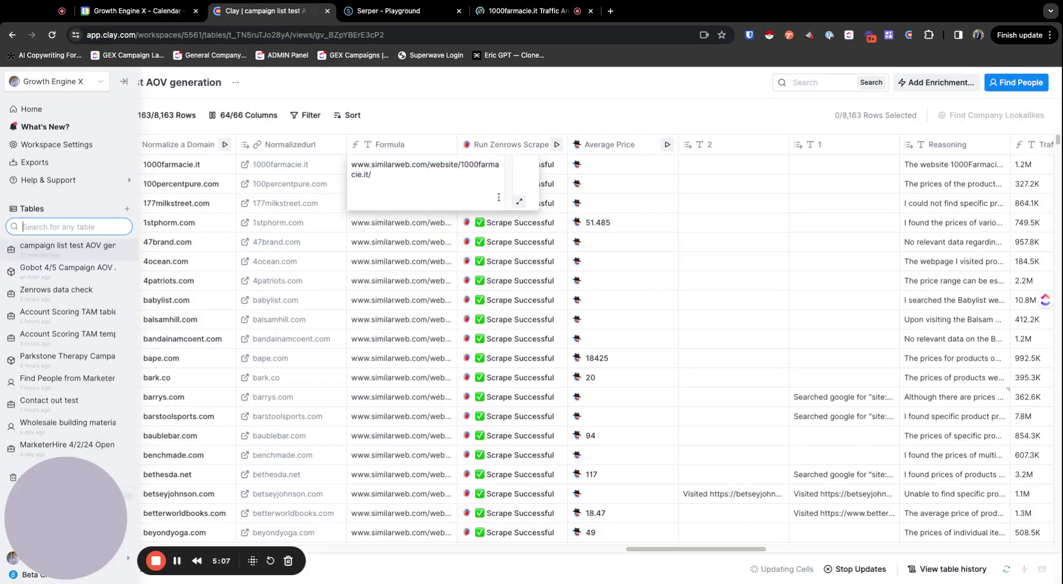
pyautogui.moveTo(402, 241); pyautogui.dragTo(401, 148)
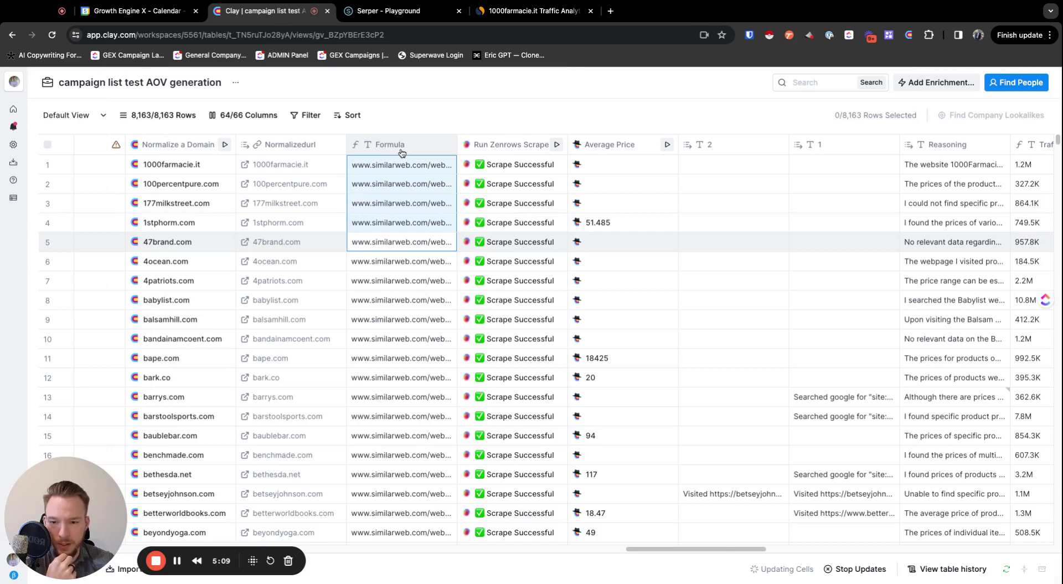
pyautogui.click(299, 235)
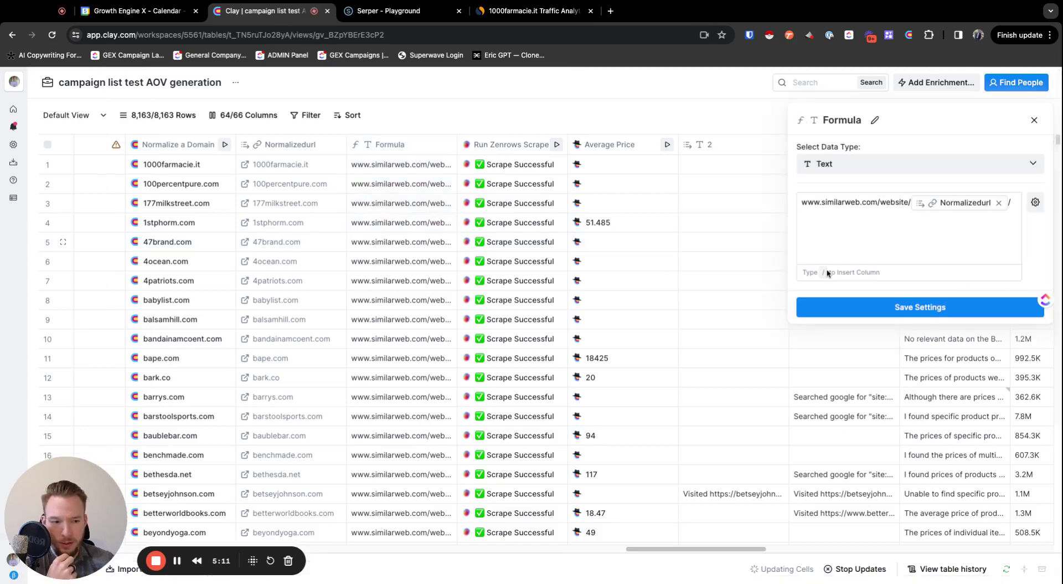
pyautogui.click(1034, 120)
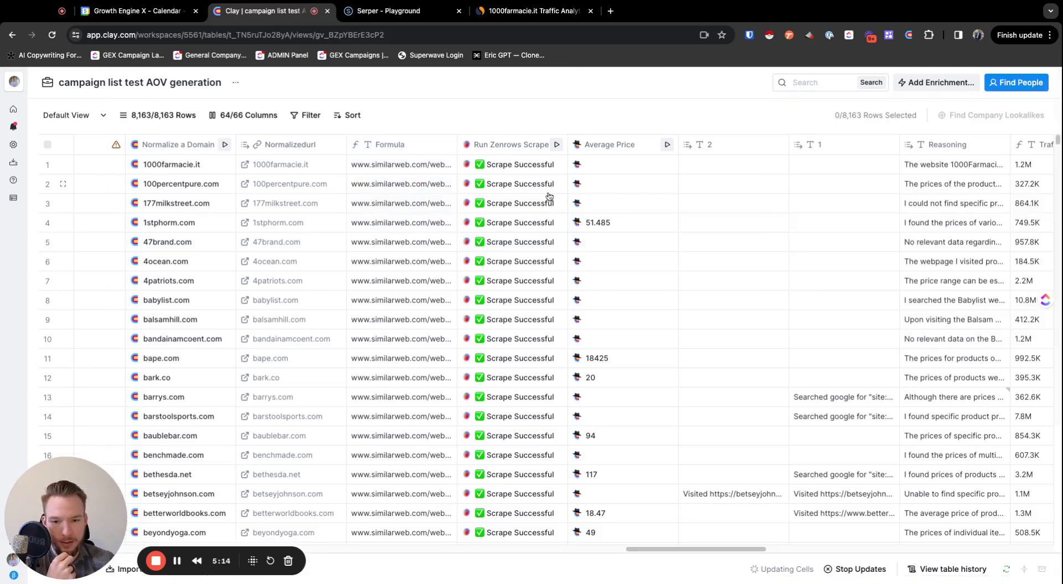
# View the scraped body text in row 5's Run Zenrows Scrape cell and examine that column's scrape URL, output field and proxy settings
pyautogui.click(519, 246)
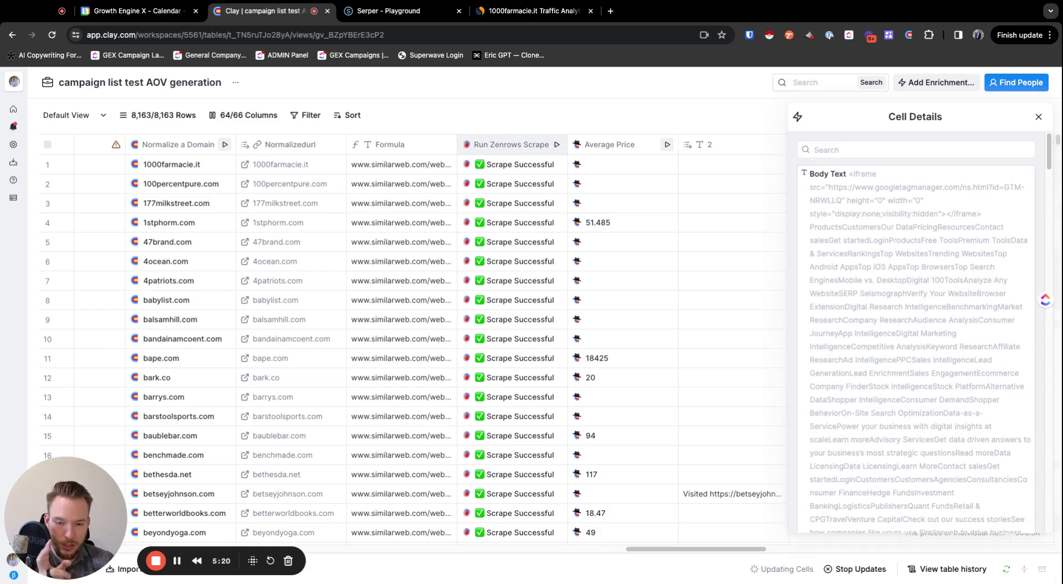
pyautogui.click(508, 147)
pyautogui.scroll(-1, 913, 377)
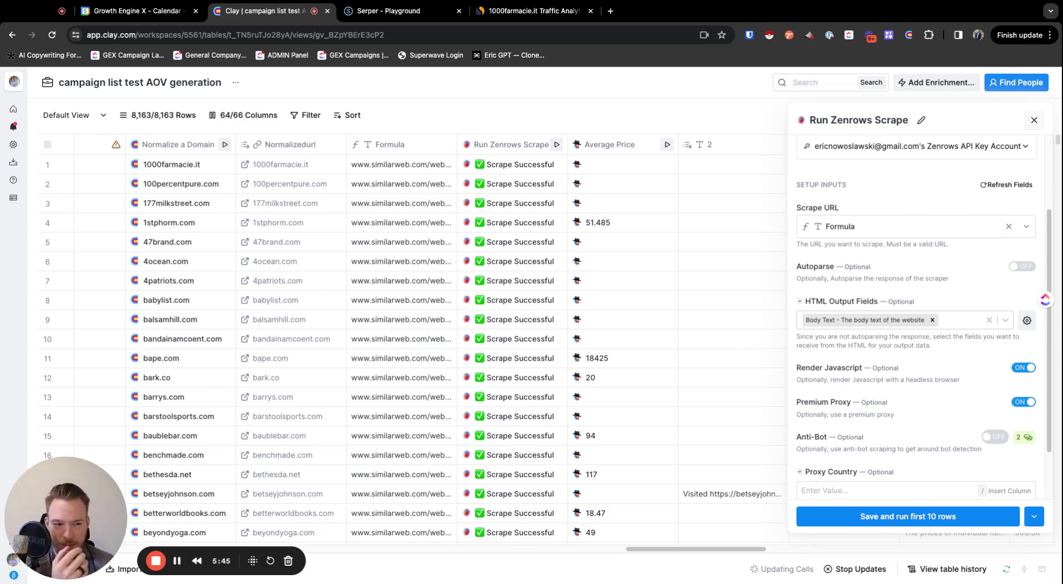
# View the scraped body text in row 1's Run Zenrows Scrape cell, find "Bounce" in it and highlight the Total Visits value before it
pyautogui.press('Escape')
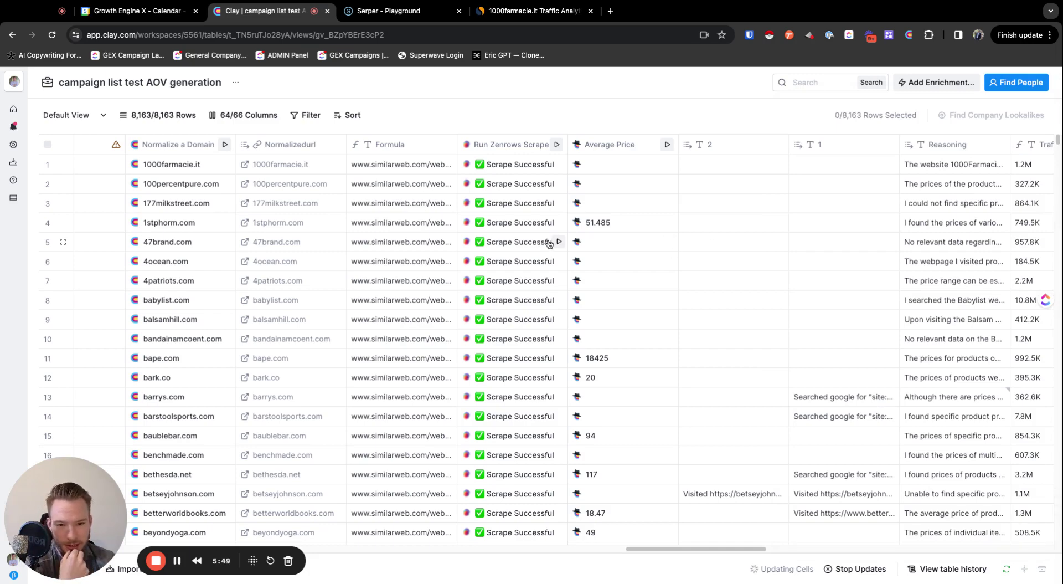
pyautogui.click(526, 165)
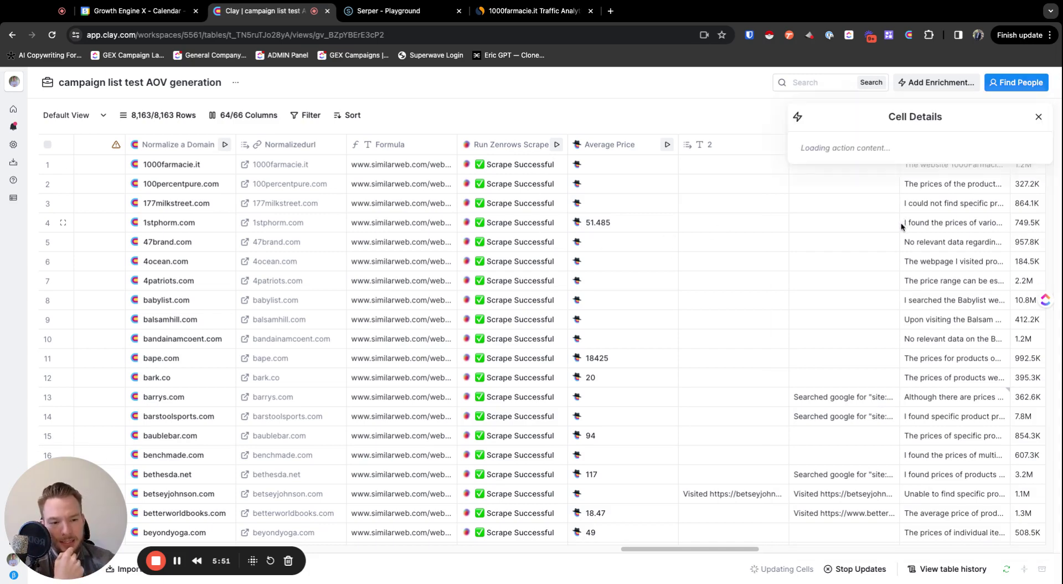
pyautogui.scroll(-5, 897, 266)
pyautogui.scroll(7, 893, 302)
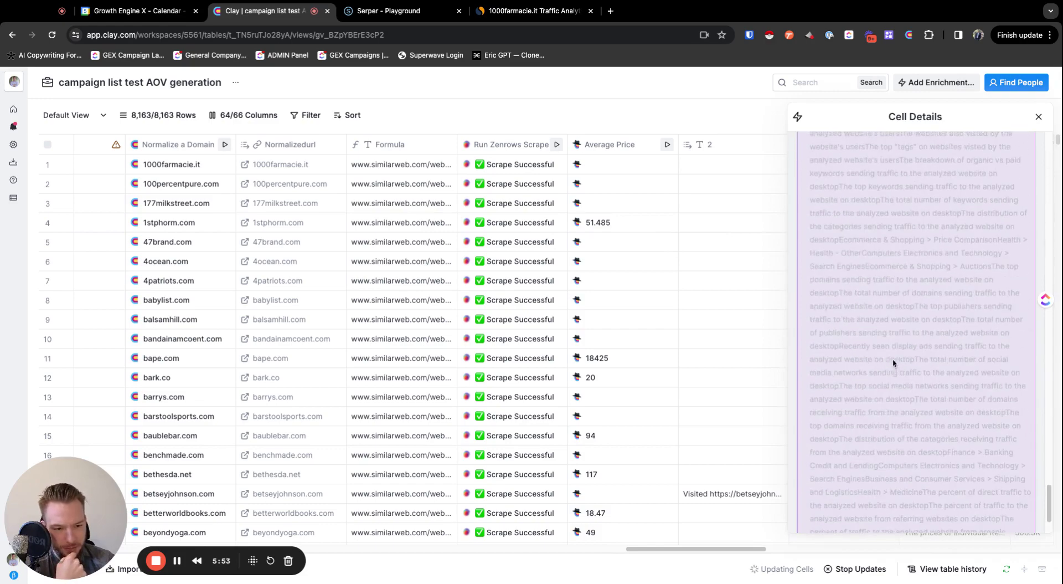
pyautogui.scroll(-3, 893, 359)
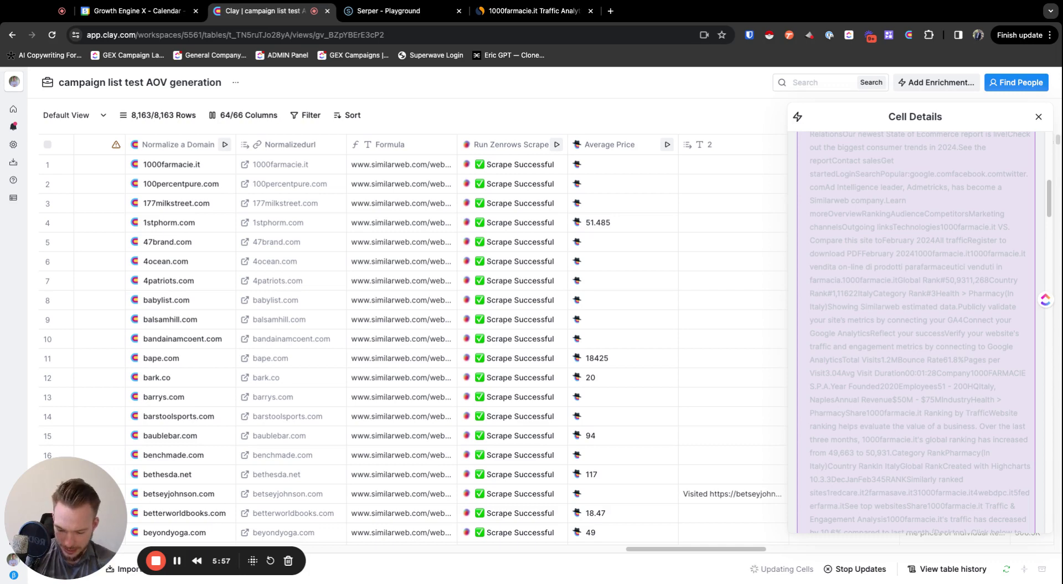
pyautogui.hotkey('ctrl', 'f')
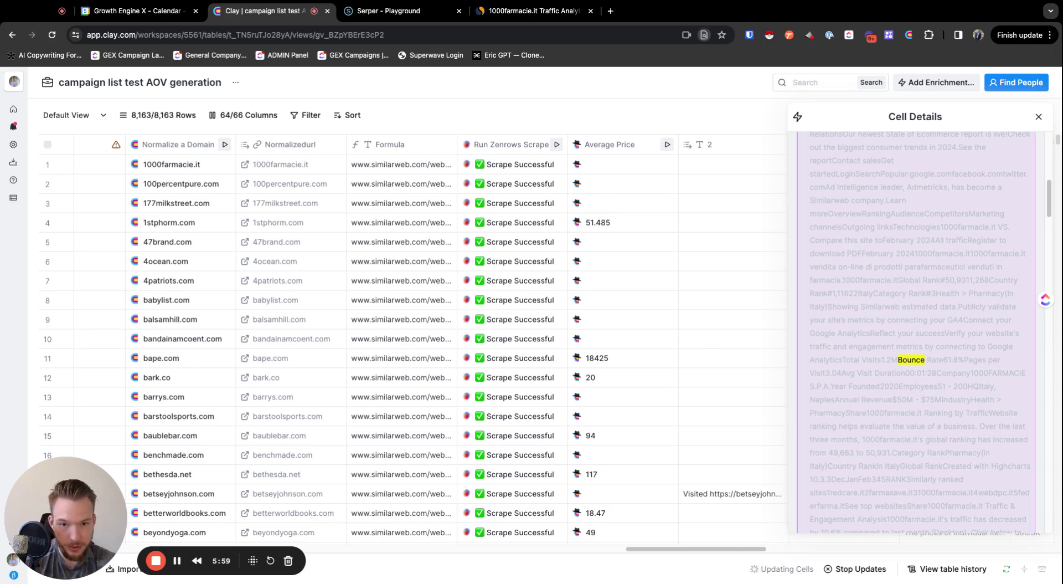
pyautogui.press('Escape')
pyautogui.hotkey('ctrl', 'f')
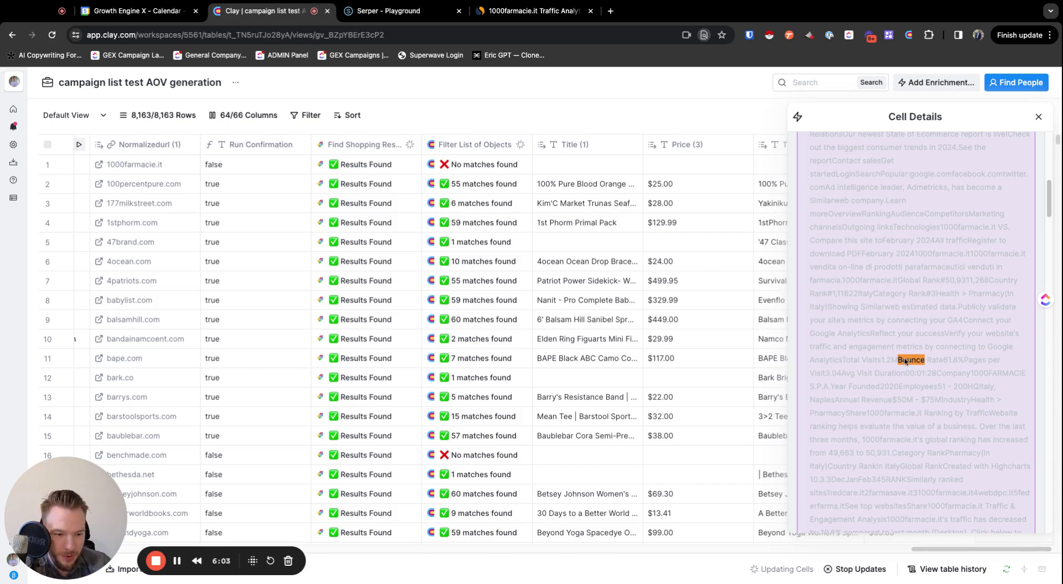
pyautogui.moveTo(882, 363); pyautogui.dragTo(898, 361)
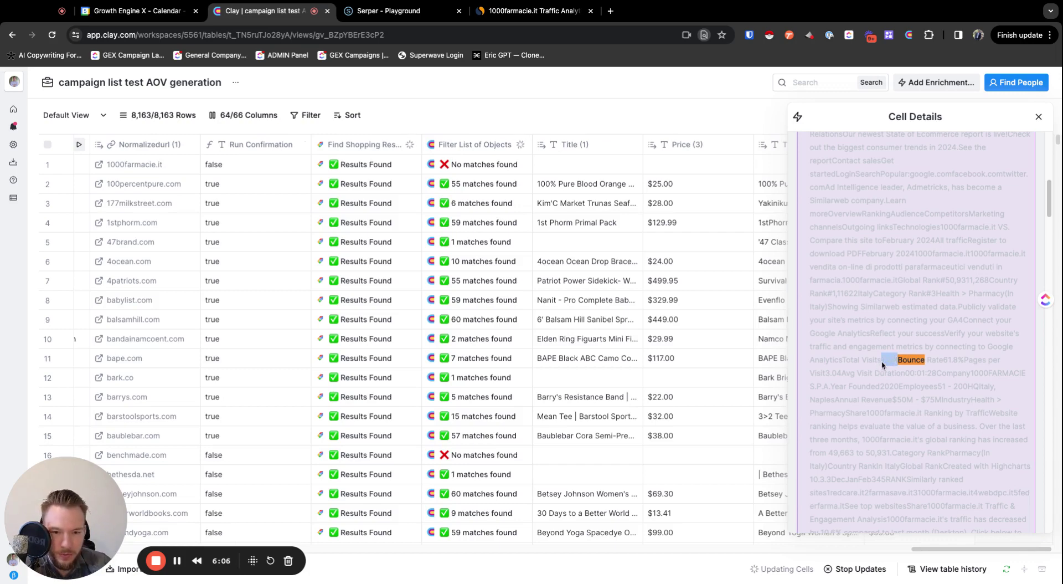
# Highlight the fixed wording that precedes the Total Visits value in row 1's scraped body text, and close the cell details
pyautogui.scroll(10, 917, 332)
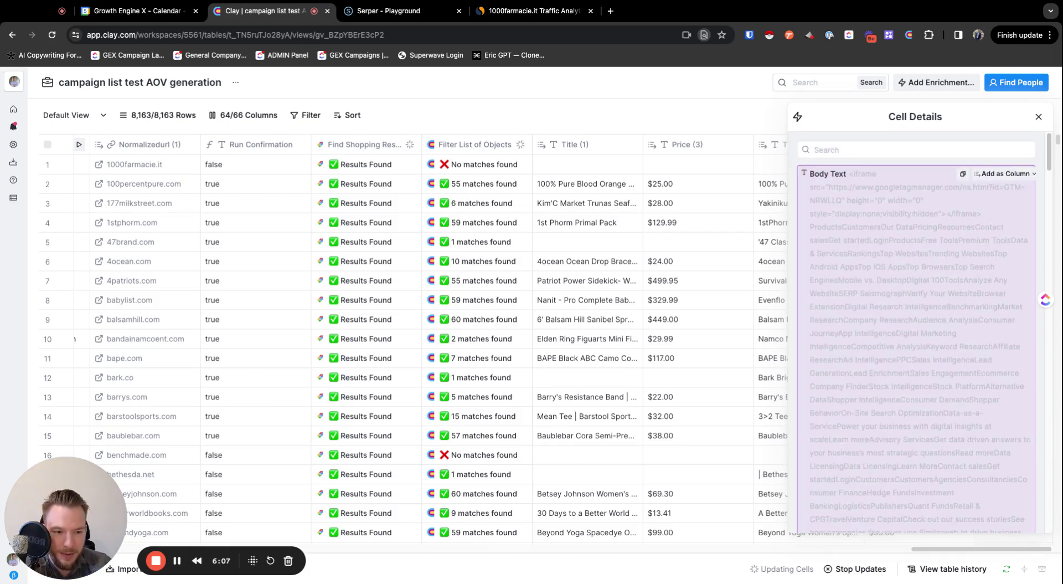
pyautogui.scroll(-10, 916, 333)
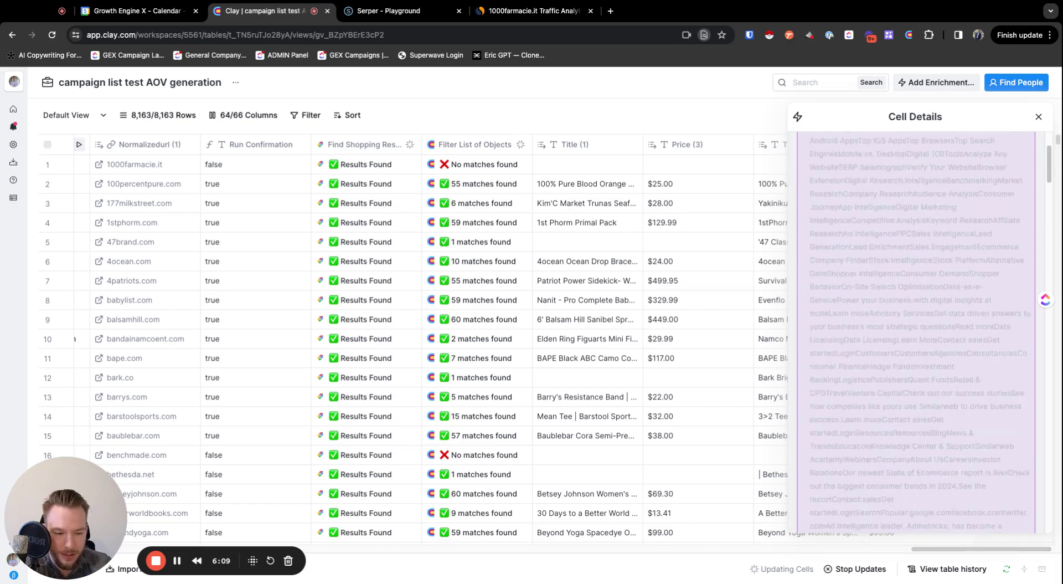
pyautogui.click(885, 327)
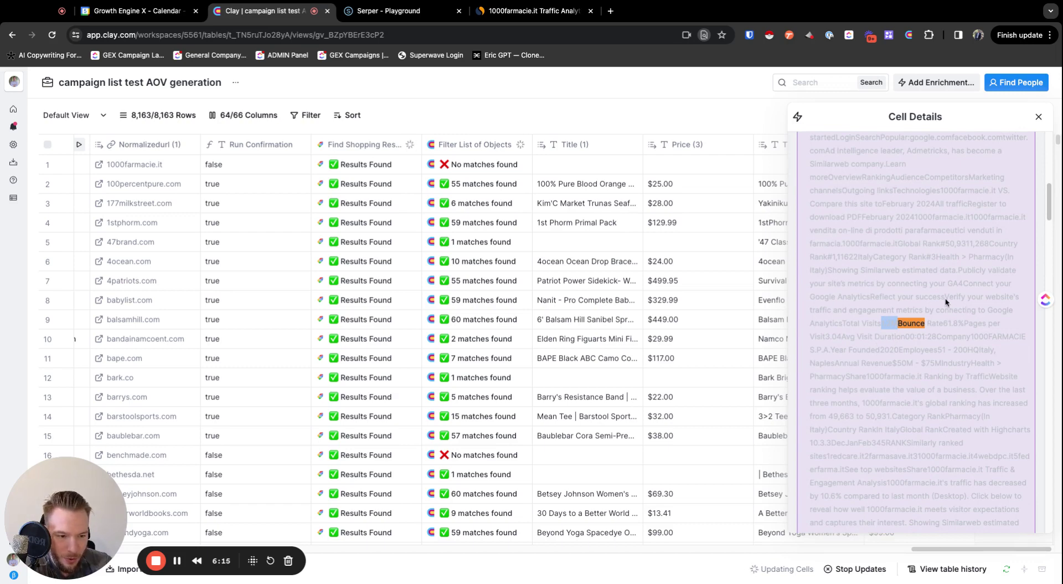
pyautogui.moveTo(947, 298); pyautogui.dragTo(882, 322)
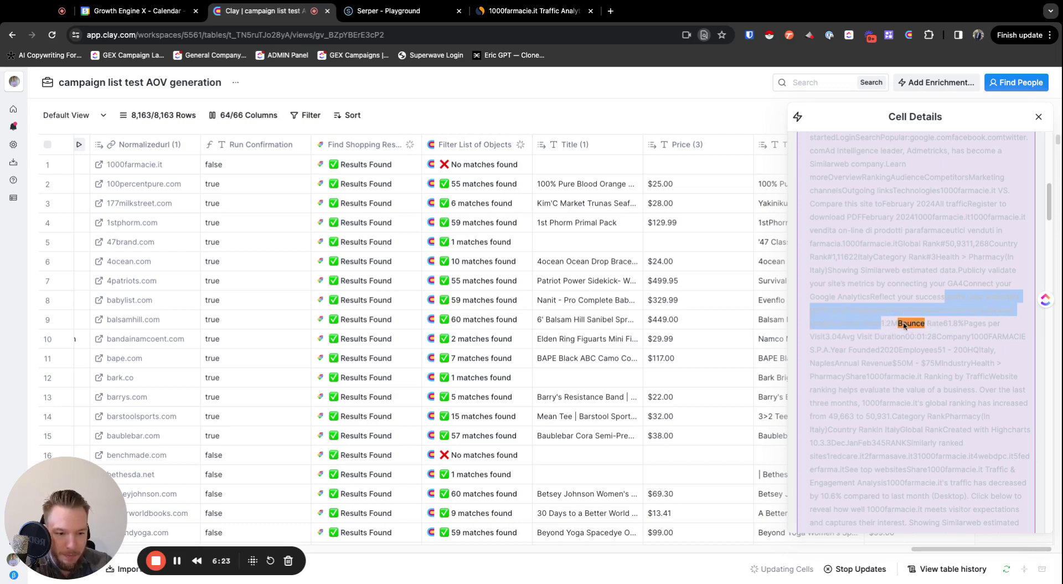
pyautogui.click(882, 329)
pyautogui.click(1038, 116)
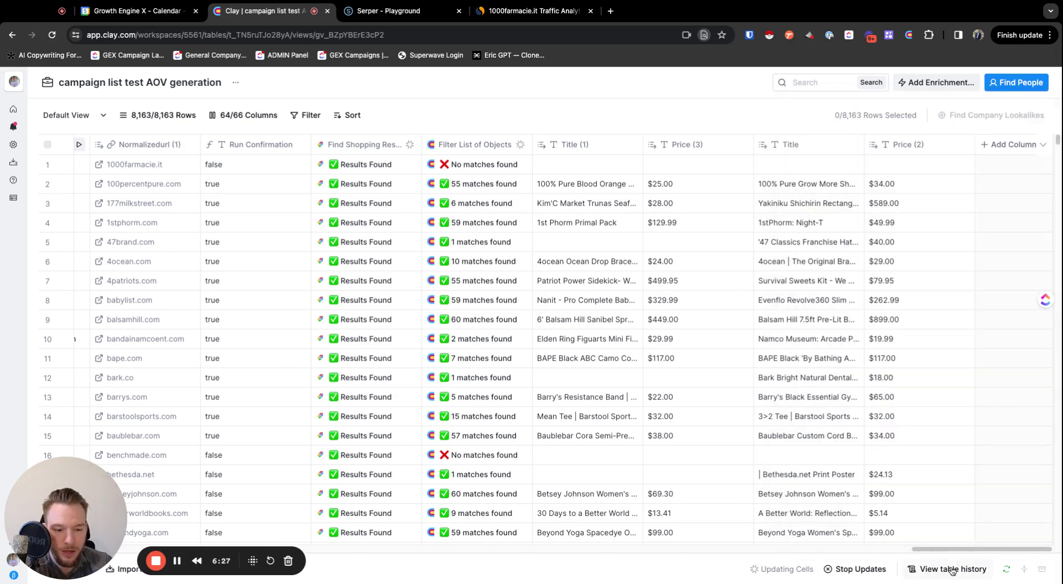
# Inspect the Traffic column's split formula and the AI formula prompt behind it, and close both without changes
pyautogui.moveTo(952, 551); pyautogui.dragTo(687, 552)
pyautogui.hscroll(10, 687, 552)
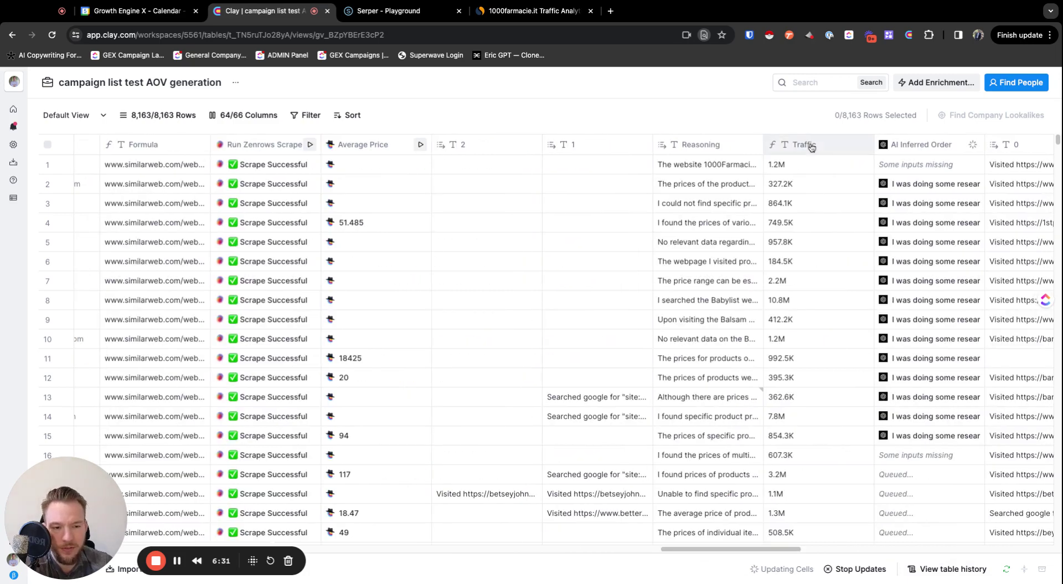
pyautogui.click(812, 147)
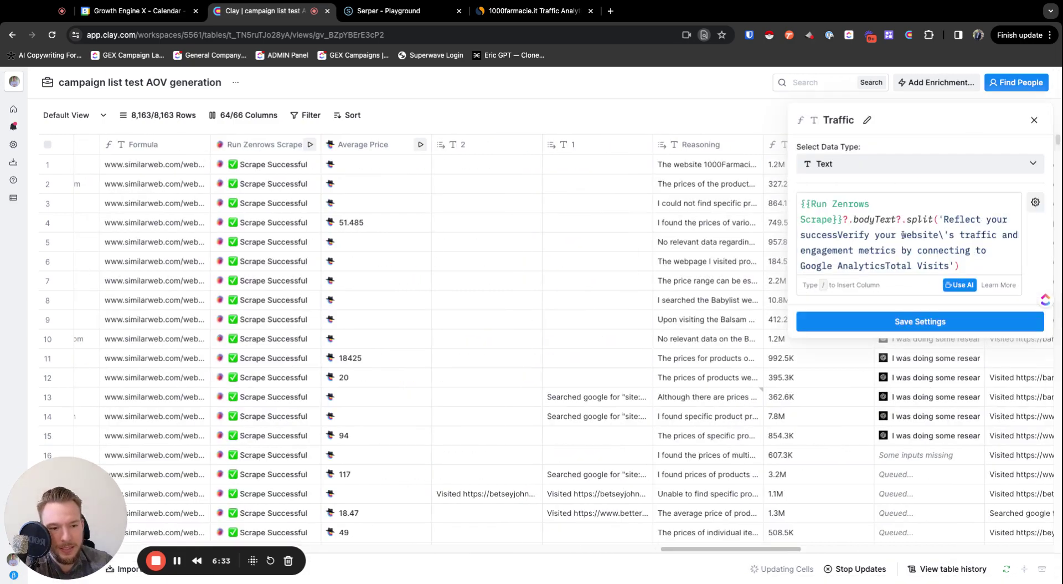
pyautogui.click(959, 285)
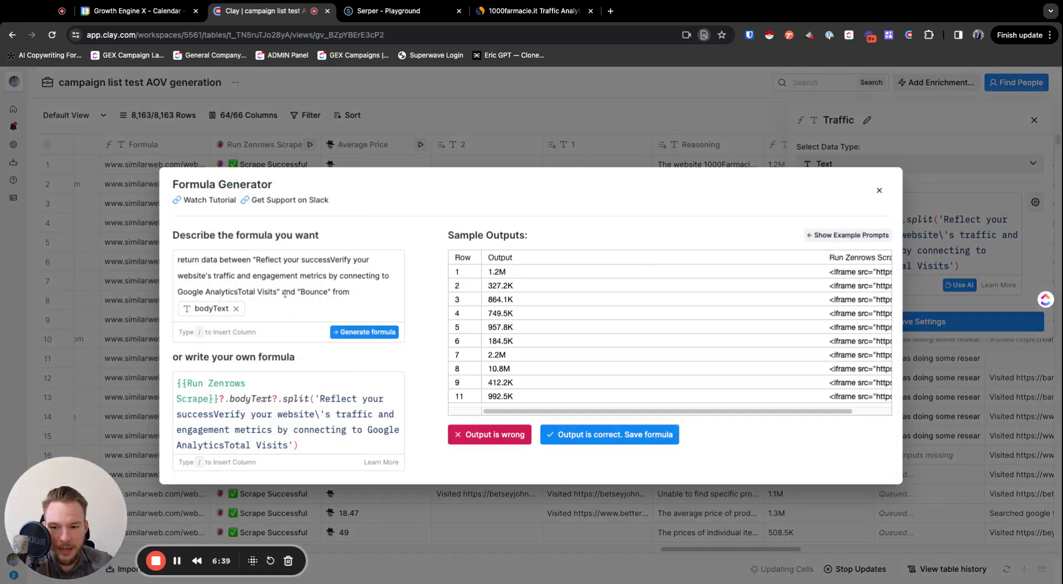
pyautogui.click(880, 190)
pyautogui.click(1033, 120)
# Read the Revenue Estimate column's AI prompt, covering its three inputs, inserted columns, worked example and output rule
pyautogui.hscroll(5, 739, 550)
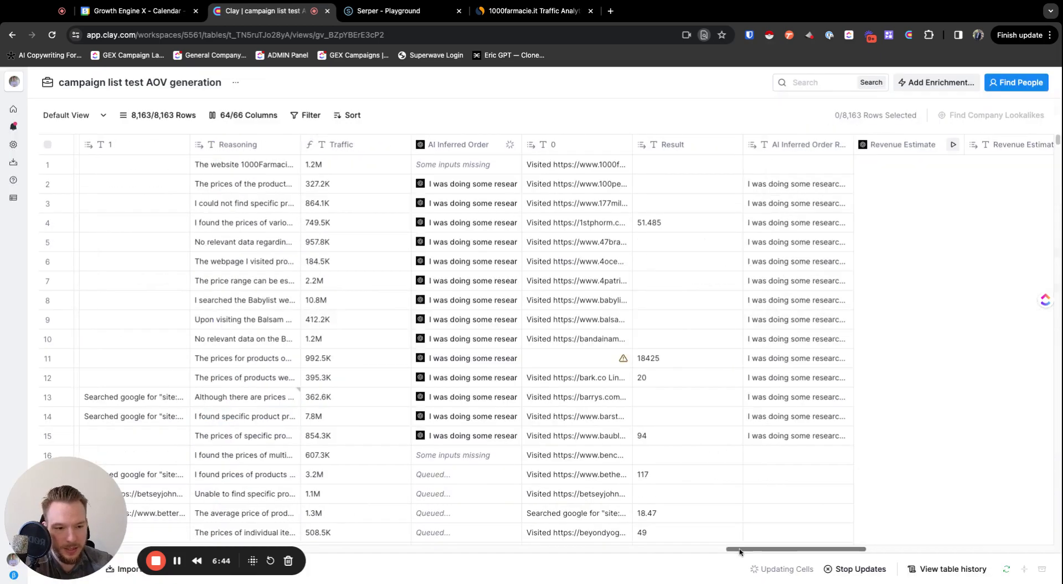
pyautogui.hscroll(5, 739, 550)
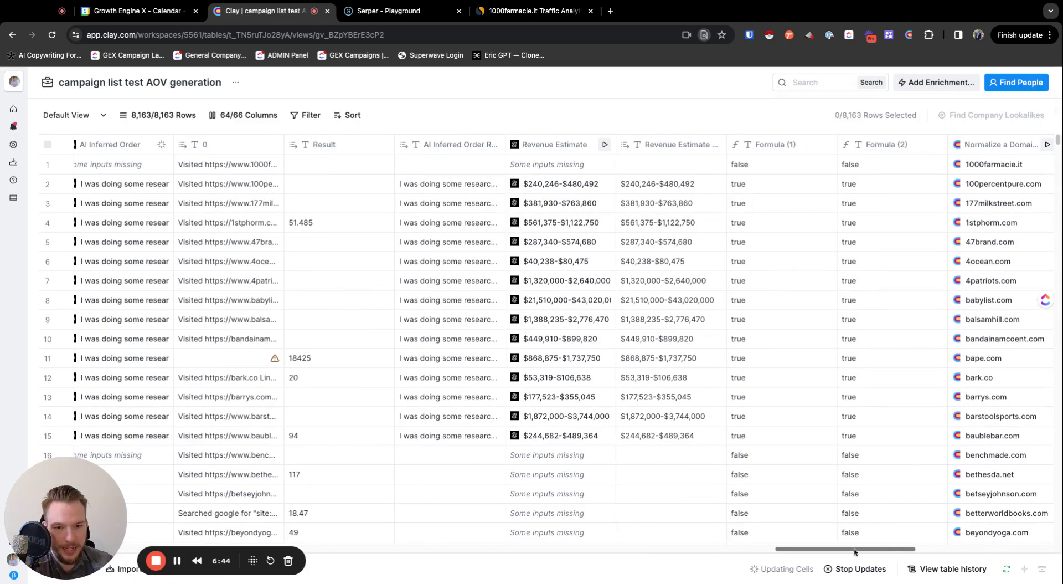
pyautogui.click(559, 153)
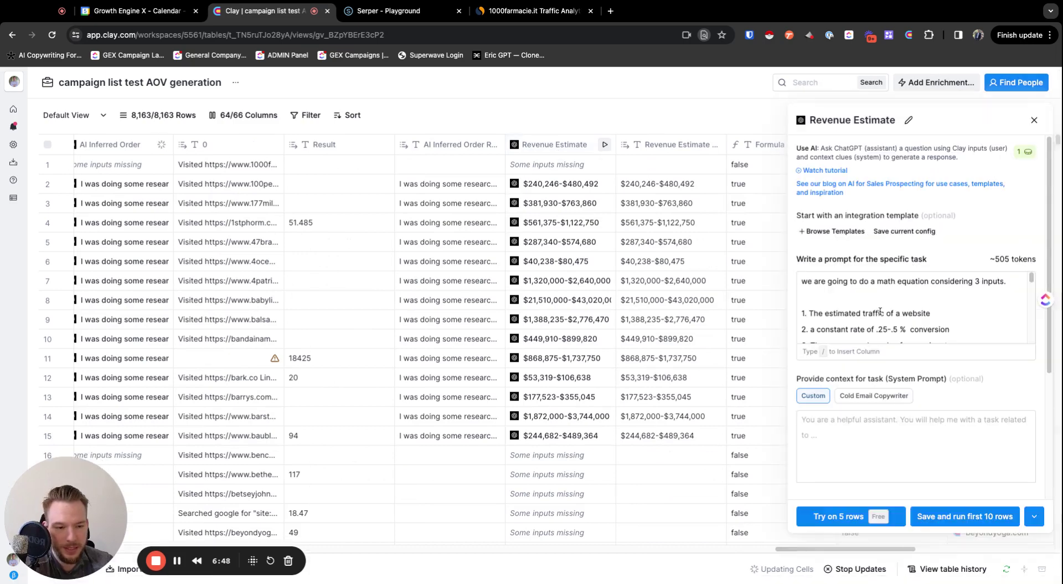
pyautogui.click(880, 312)
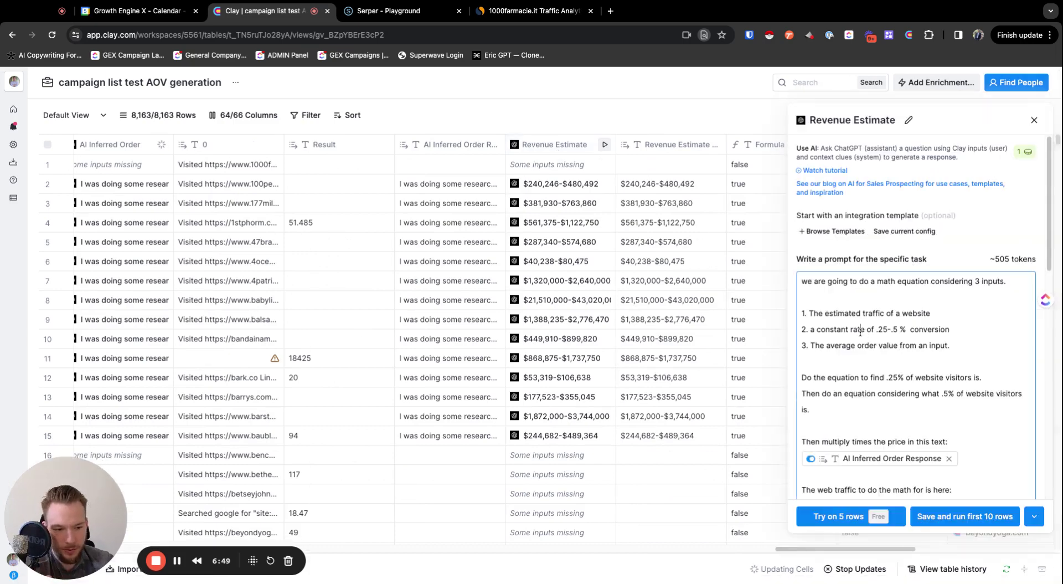
pyautogui.moveTo(860, 331); pyautogui.dragTo(906, 330)
pyautogui.click(902, 313)
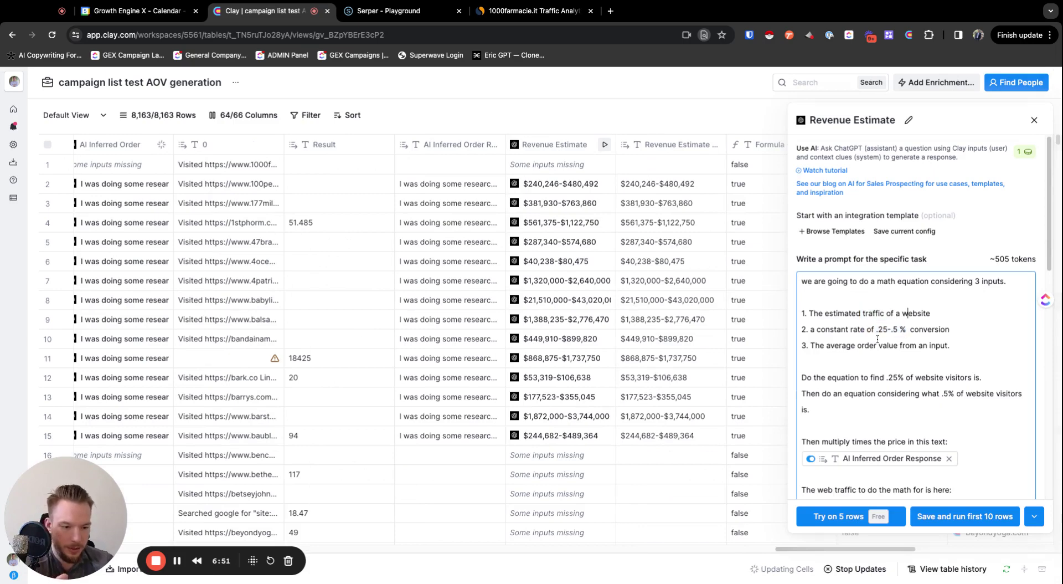
pyautogui.scroll(-2, 876, 340)
pyautogui.scroll(-4, 876, 340)
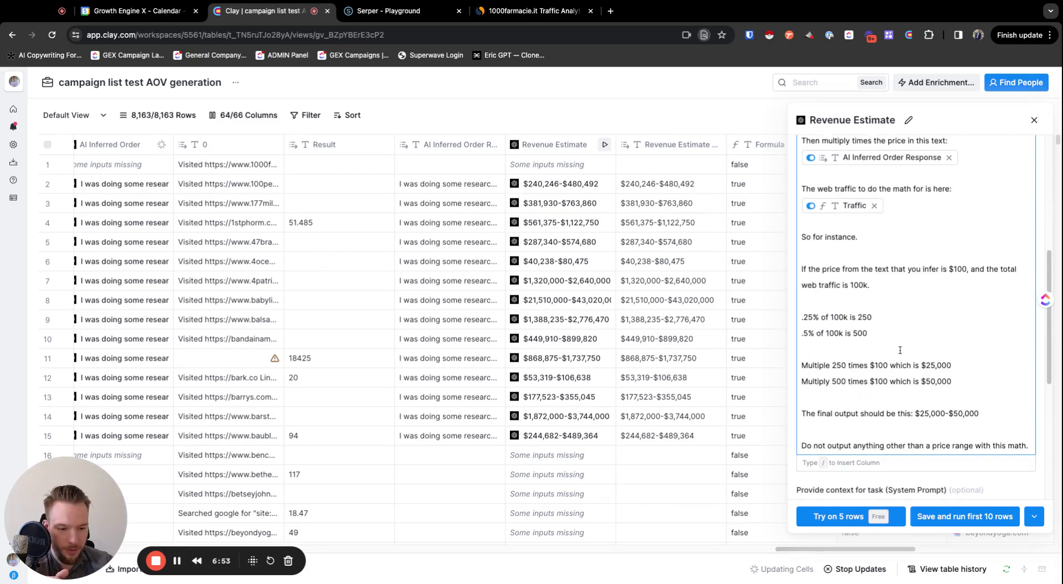
pyautogui.scroll(-5, 859, 393)
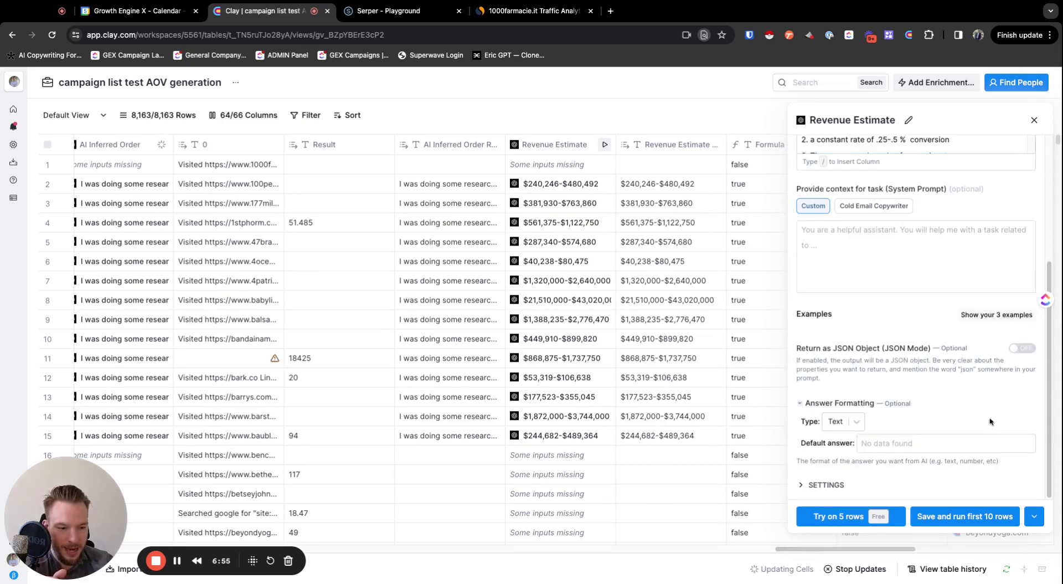
pyautogui.scroll(3, 899, 344)
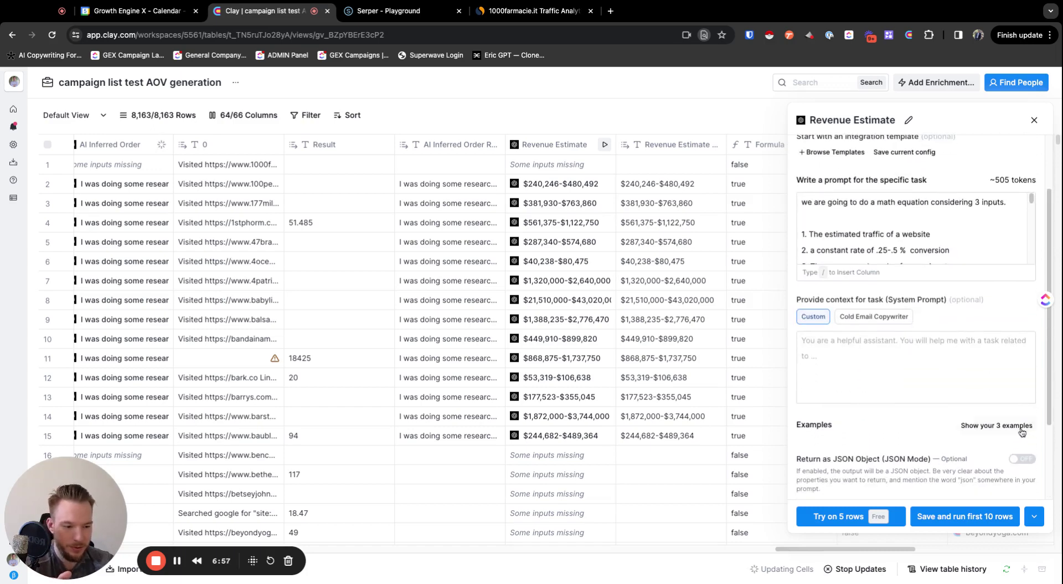
# Review the three example rows and their expected outputs in the Revenue Estimate settings, and close the settings
pyautogui.click(1013, 424)
pyautogui.scroll(-1, 933, 370)
pyautogui.scroll(1, 934, 370)
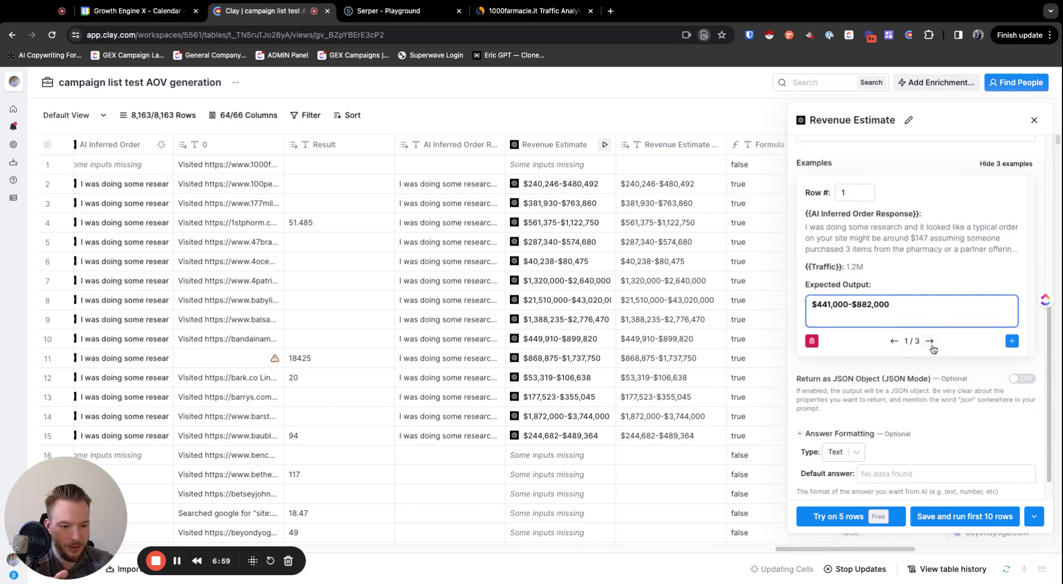
pyautogui.click(931, 341)
pyautogui.click(930, 341)
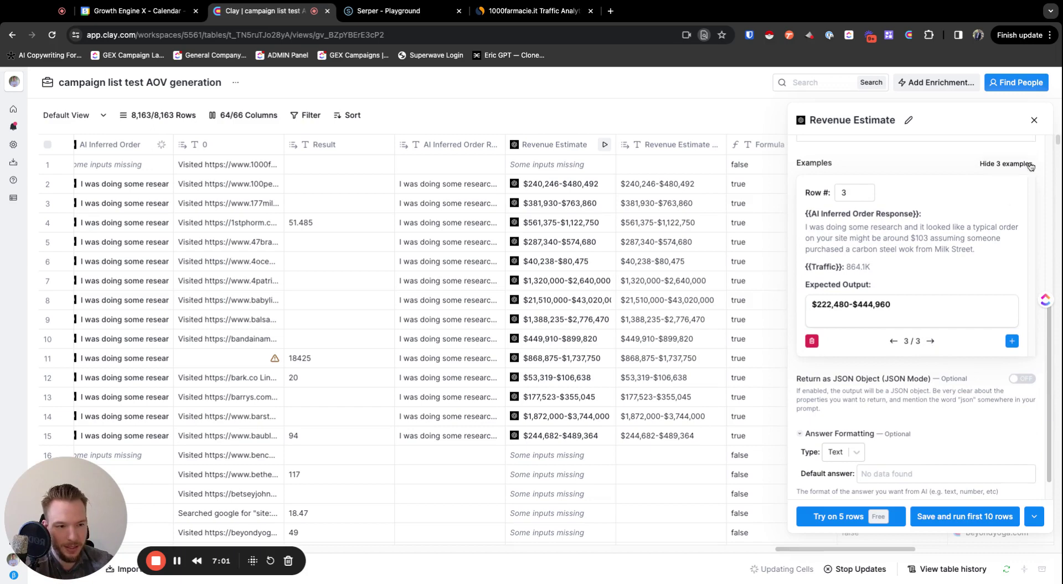
pyautogui.click(1034, 120)
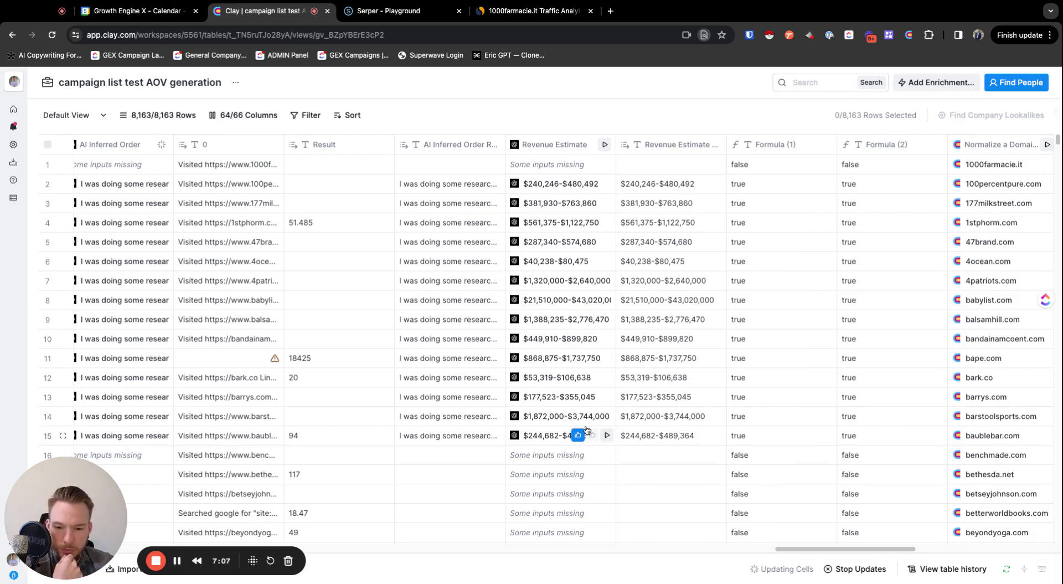
# Look over the columns following Revenue Estimate, up to the shopping results and filtered product titles and prices
pyautogui.hscroll(5, 587, 430)
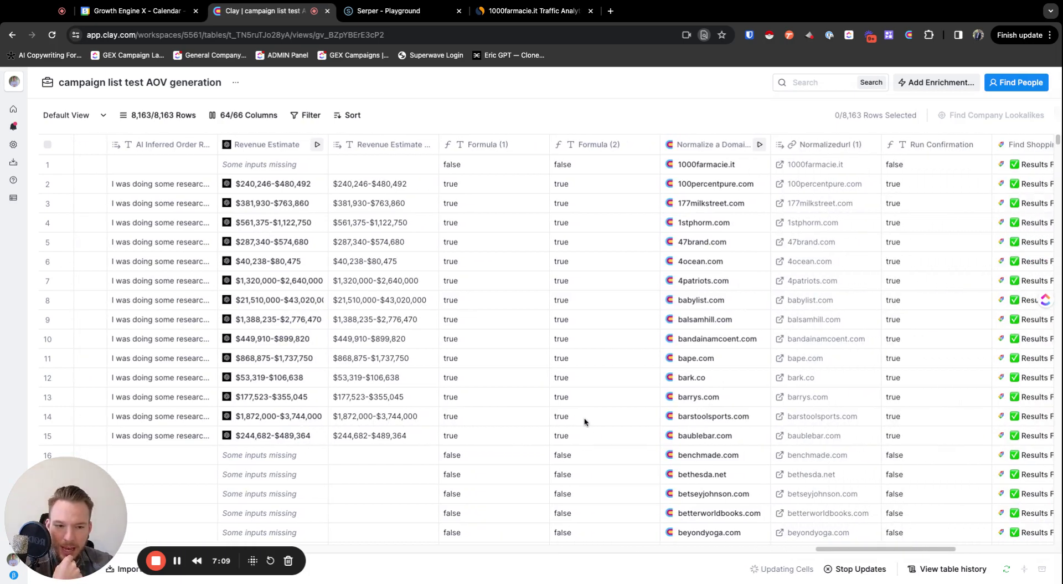
pyautogui.hscroll(2, 581, 343)
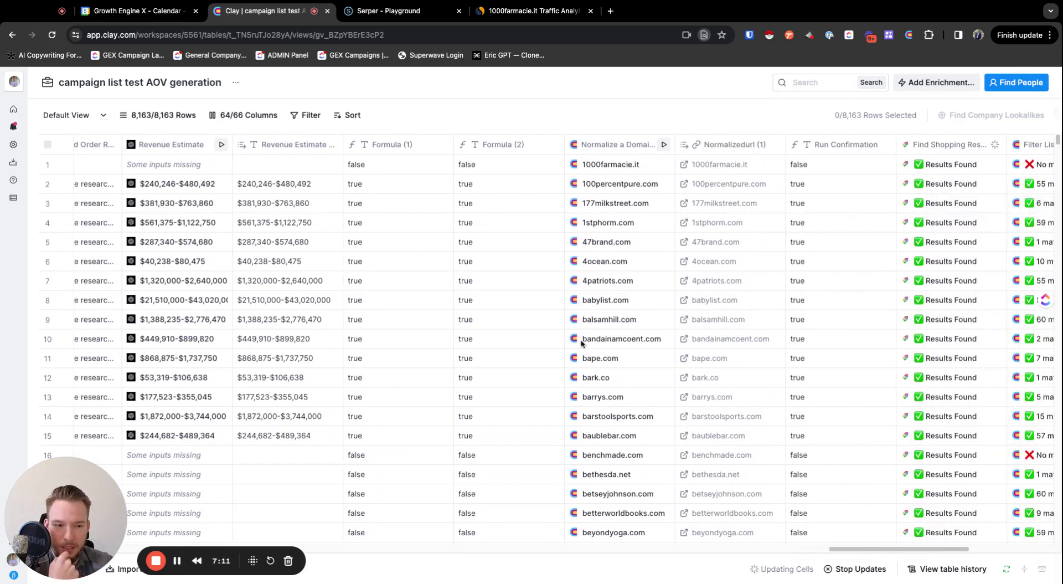
pyautogui.hscroll(6, 581, 342)
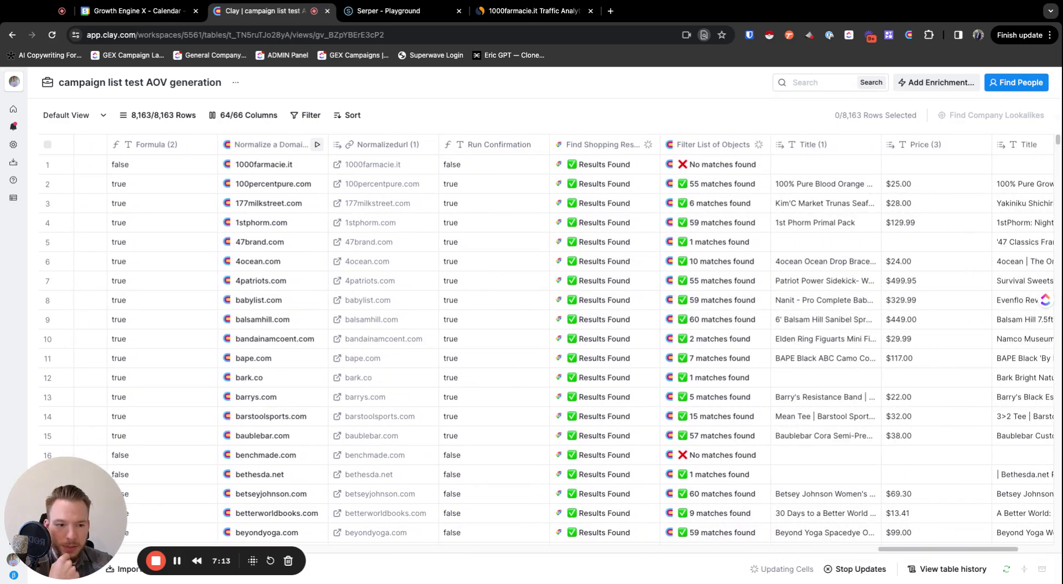